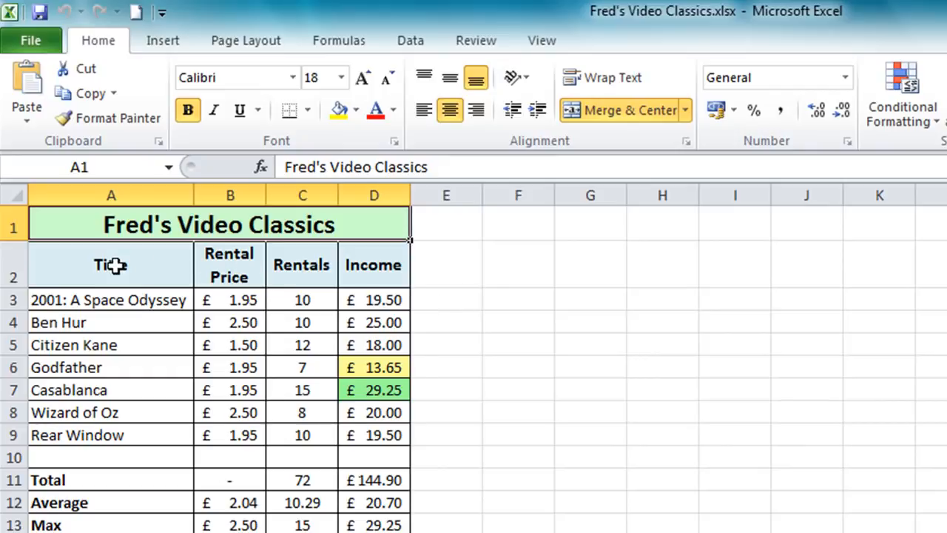
# - Insert a 2-D clustered column chart from A2:A9 and C2:C9, and place it beside the table at row 2
pyautogui.moveTo(114, 265); pyautogui.dragTo(102, 431)
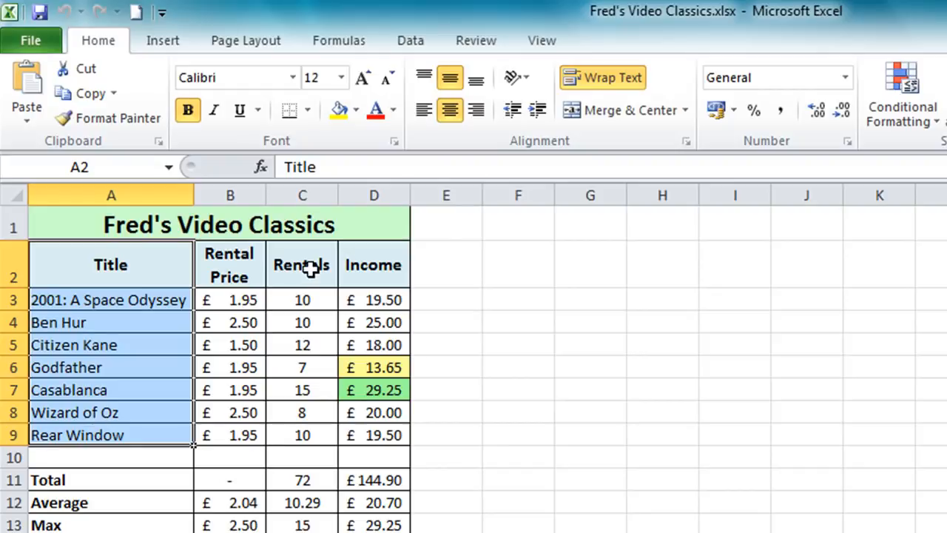
pyautogui.keyDown('ctrl'); pyautogui.click(309, 269); pyautogui.keyUp('ctrl')
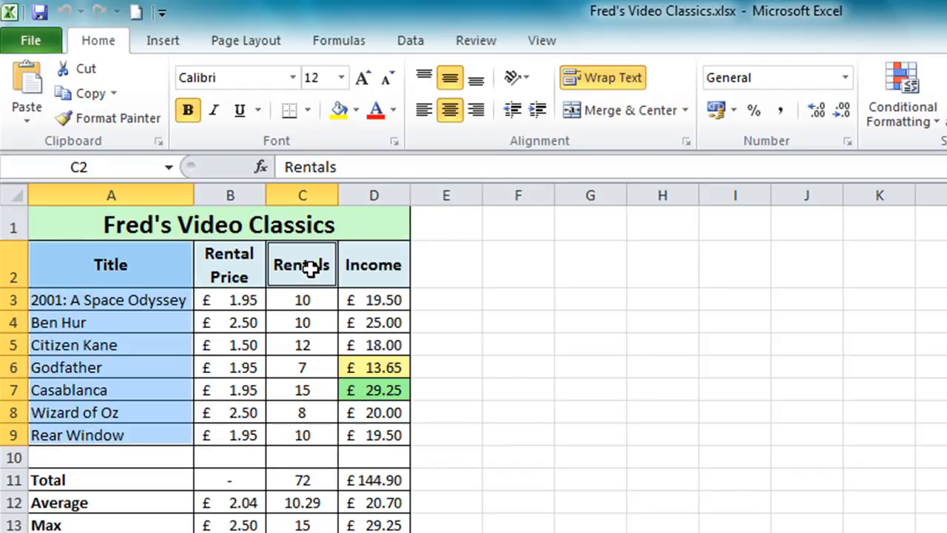
pyautogui.moveTo(309, 269); pyautogui.dragTo(303, 435)
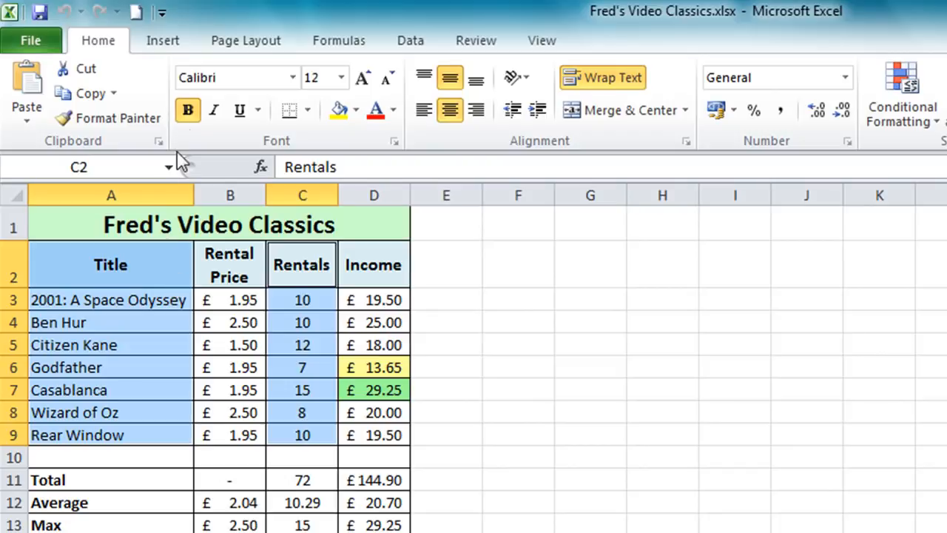
pyautogui.click(166, 47)
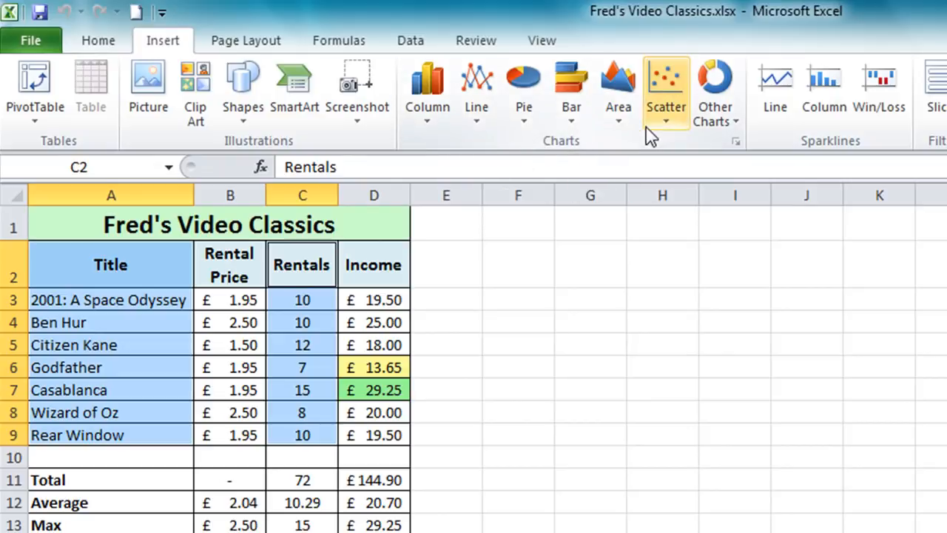
pyautogui.click(425, 111)
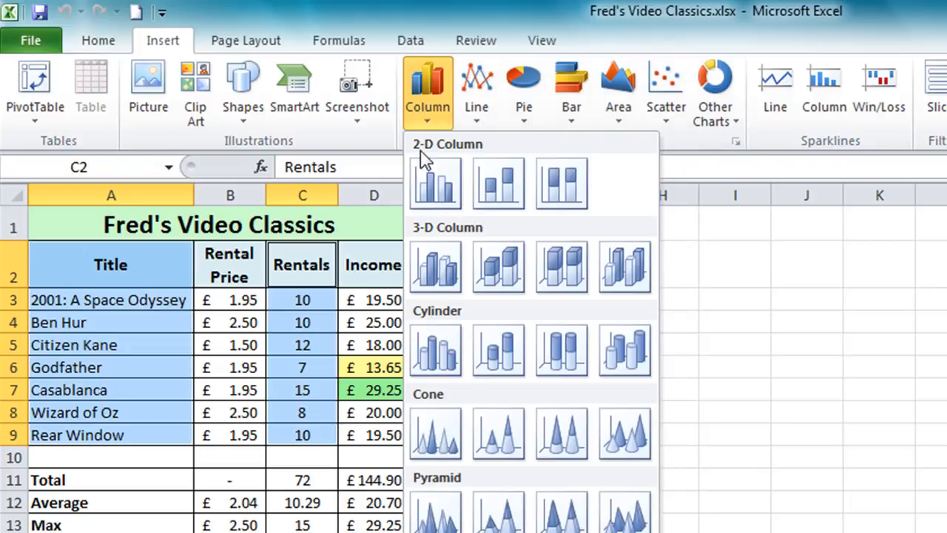
pyautogui.click(443, 182)
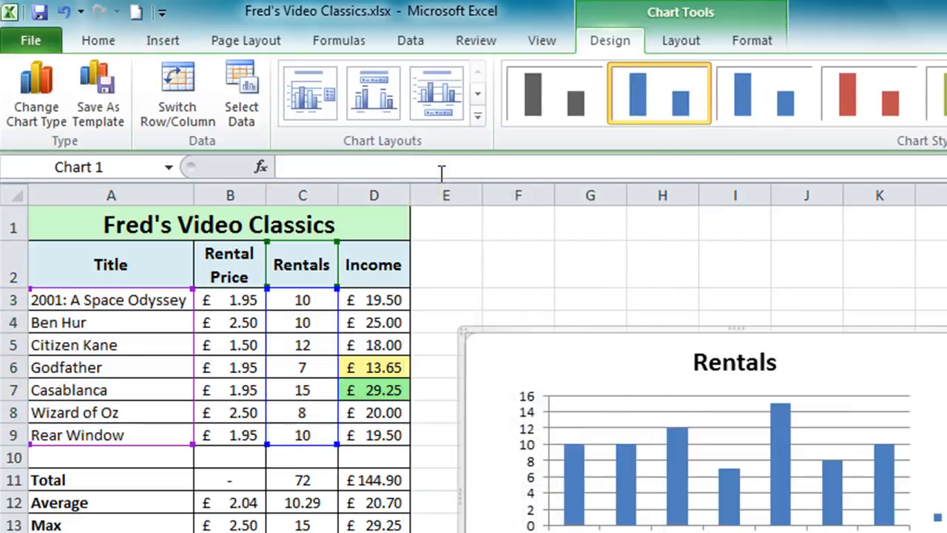
pyautogui.moveTo(656, 330); pyautogui.dragTo(625, 260)
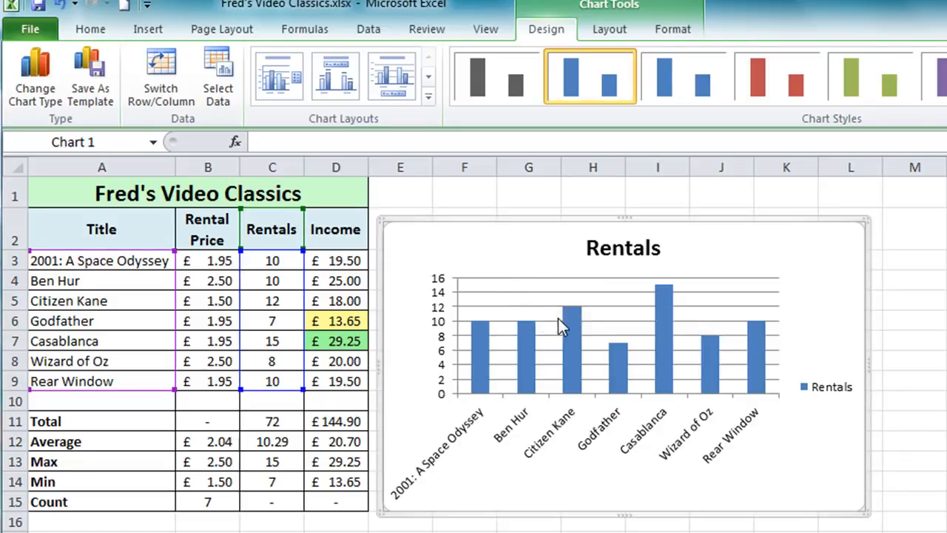
# - Deselect the chart and inspect its parts by selecting the Rentals data series and the gridlines
pyautogui.moveTo(566, 334)
pyautogui.click(946, 230)
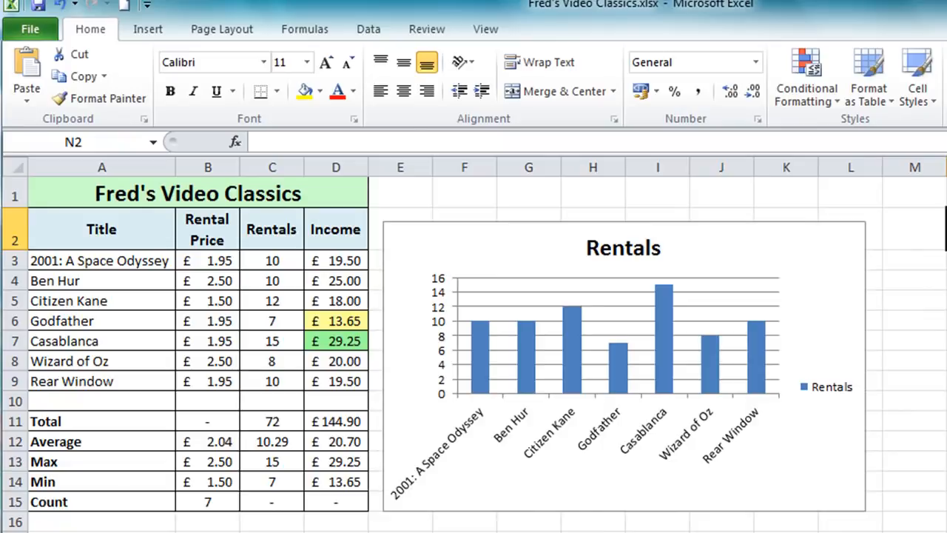
pyautogui.click(625, 353)
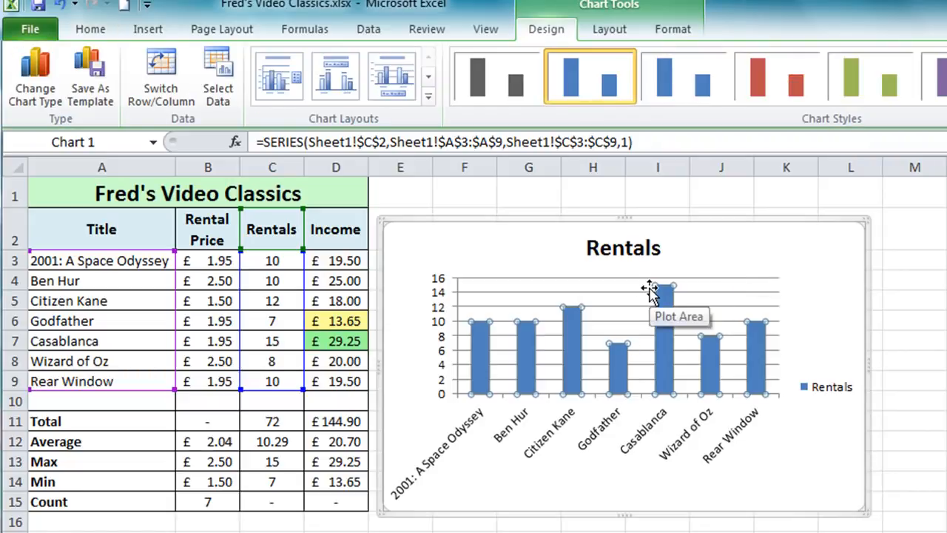
pyautogui.click(613, 320)
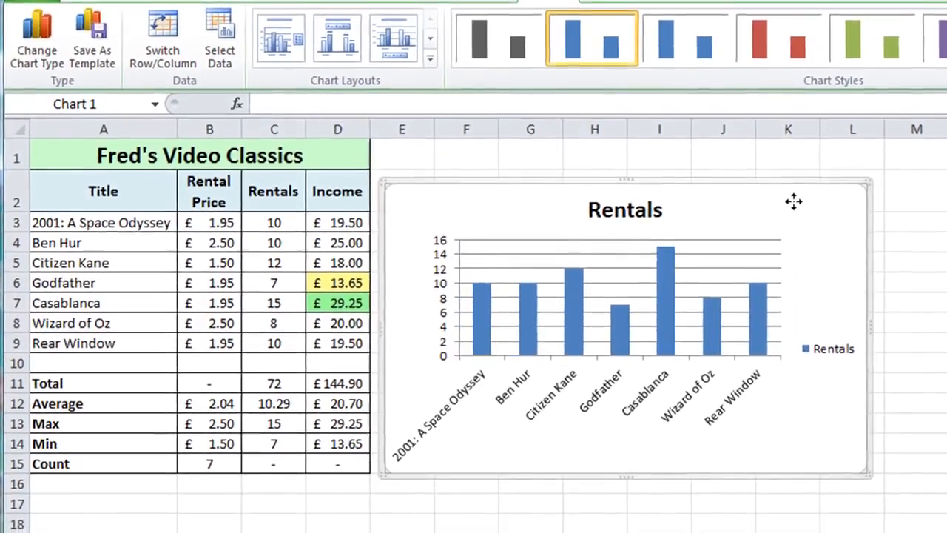
# - Move the chart down the sheet and back up beside the table
pyautogui.moveTo(791, 240); pyautogui.dragTo(813, 223)
pyautogui.moveTo(817, 153); pyautogui.dragTo(805, 264)
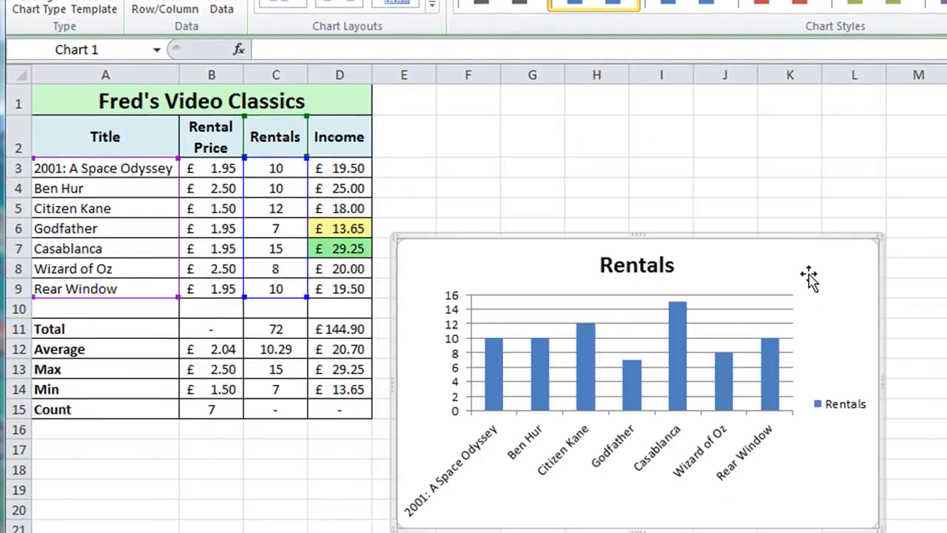
pyautogui.moveTo(778, 239); pyautogui.dragTo(777, 117)
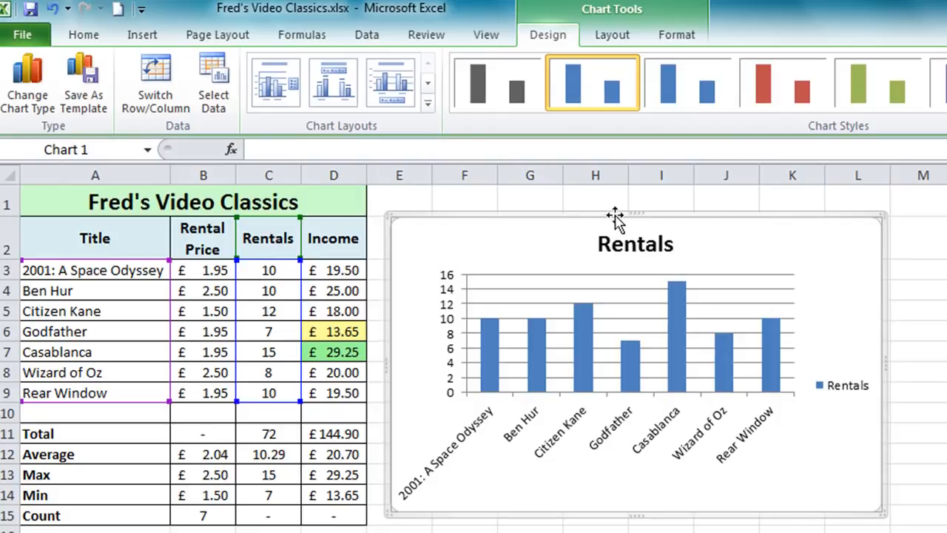
# - Resize the chart by its edges and corner to span from E1 to about M15, and deselect it
pyautogui.moveTo(634, 215)
pyautogui.mouseDown()
pyautogui.moveTo(634, 269)
pyautogui.moveTo(634, 217)
pyautogui.mouseUp()
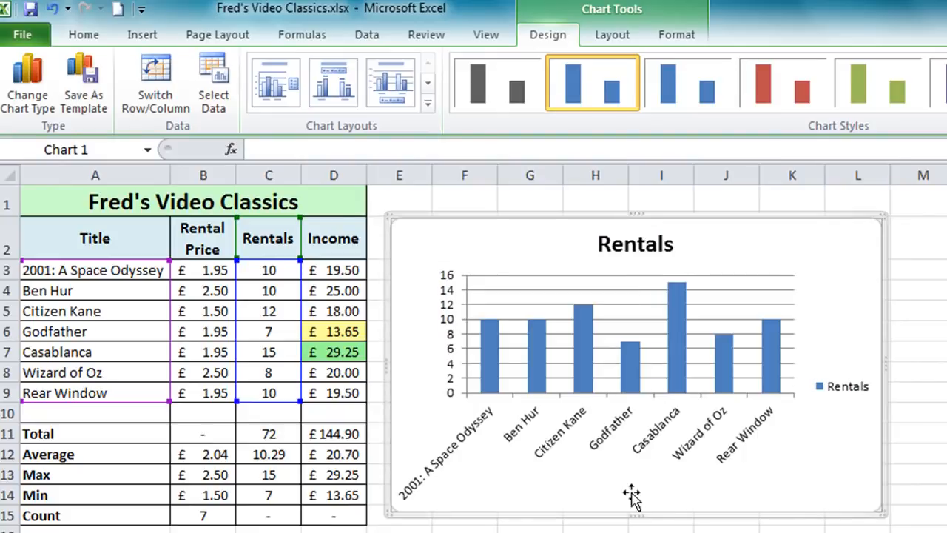
pyautogui.moveTo(631, 511); pyautogui.dragTo(631, 520)
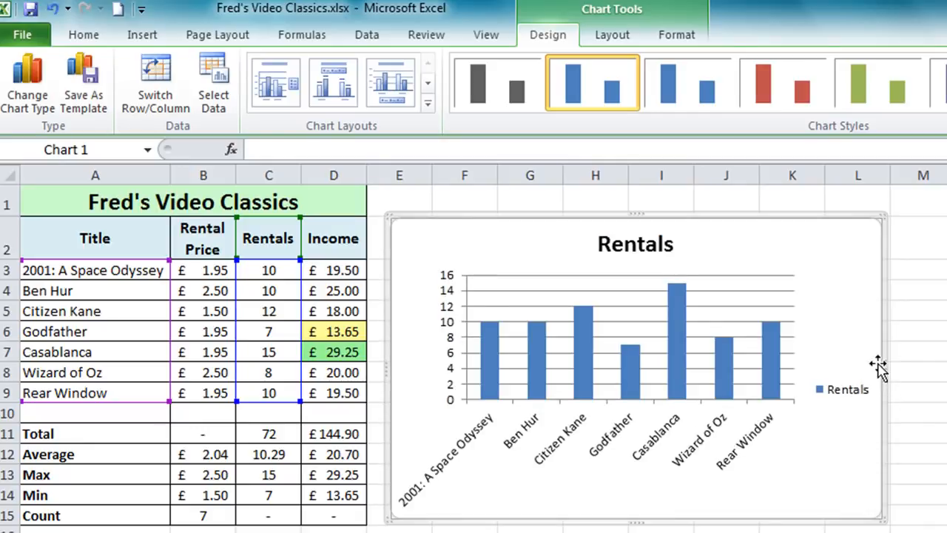
pyautogui.moveTo(885, 362)
pyautogui.mouseDown()
pyautogui.moveTo(811, 361)
pyautogui.moveTo(878, 357)
pyautogui.moveTo(917, 326)
pyautogui.moveTo(913, 340)
pyautogui.moveTo(836, 370)
pyautogui.moveTo(869, 370)
pyautogui.mouseUp()
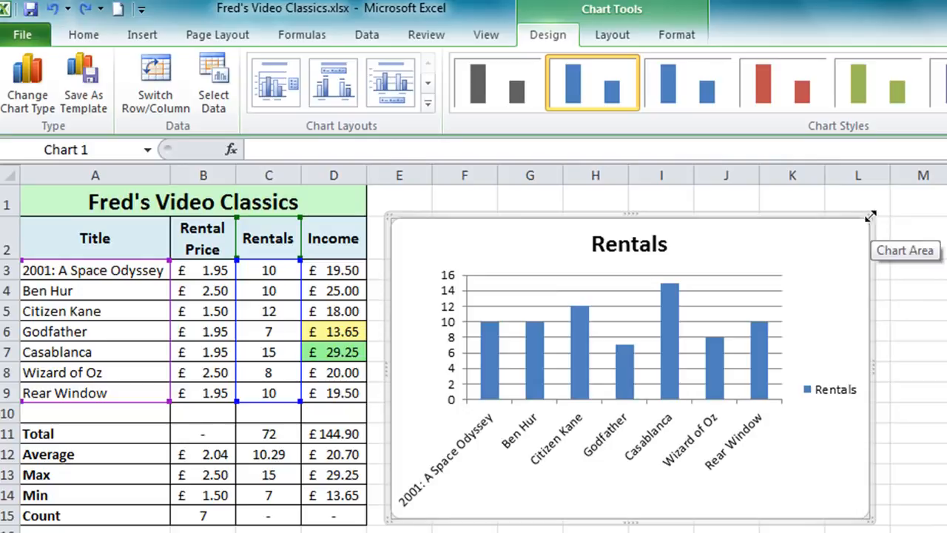
pyautogui.moveTo(870, 215); pyautogui.dragTo(701, 198)
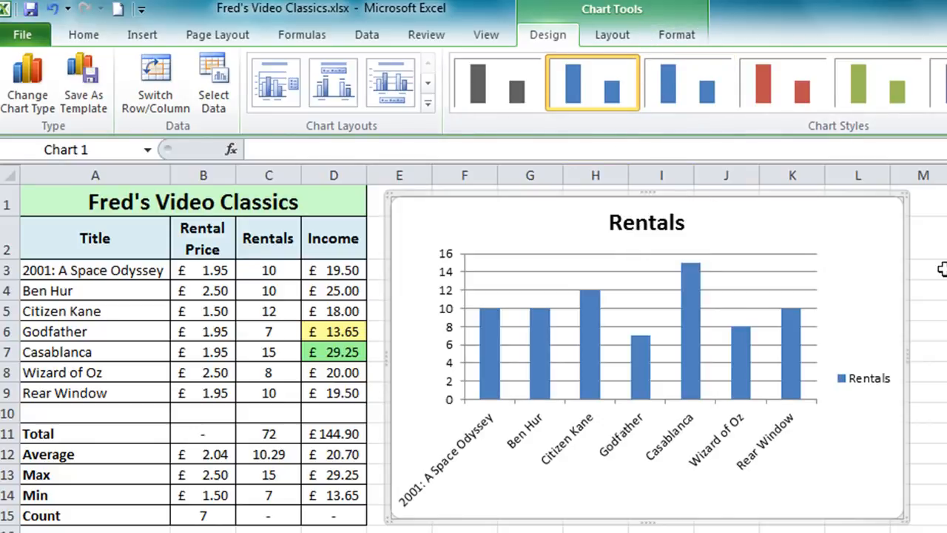
pyautogui.press('Escape')
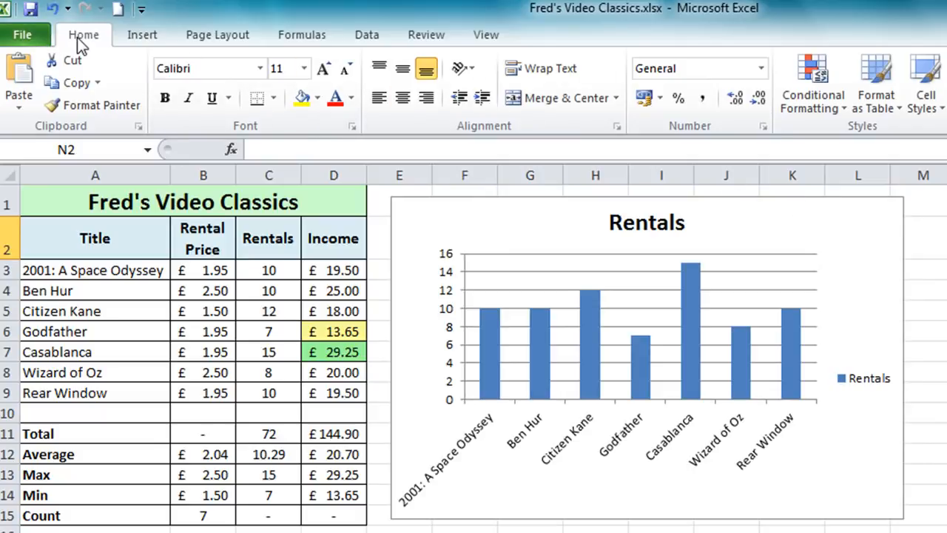
# - Delete the legend from the Rentals chart
pyautogui.click(414, 232)
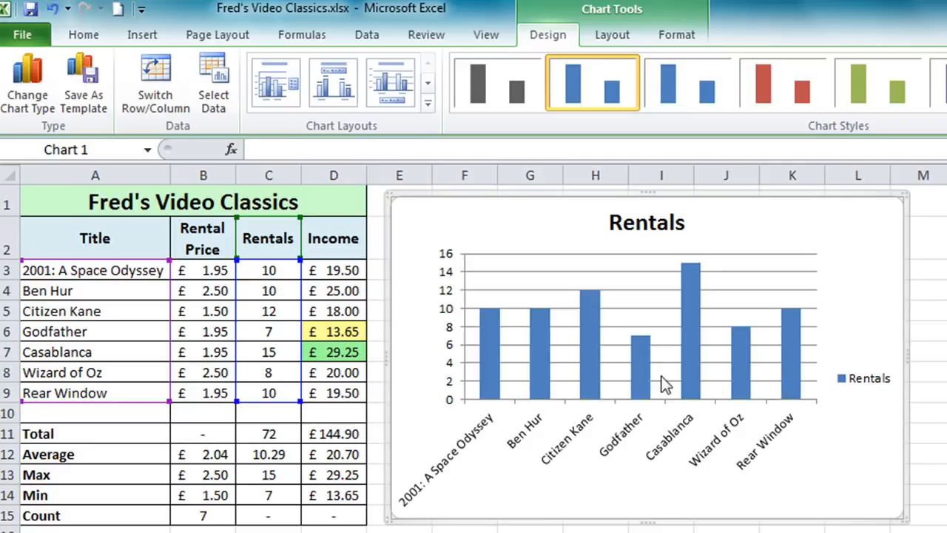
pyautogui.click(863, 387)
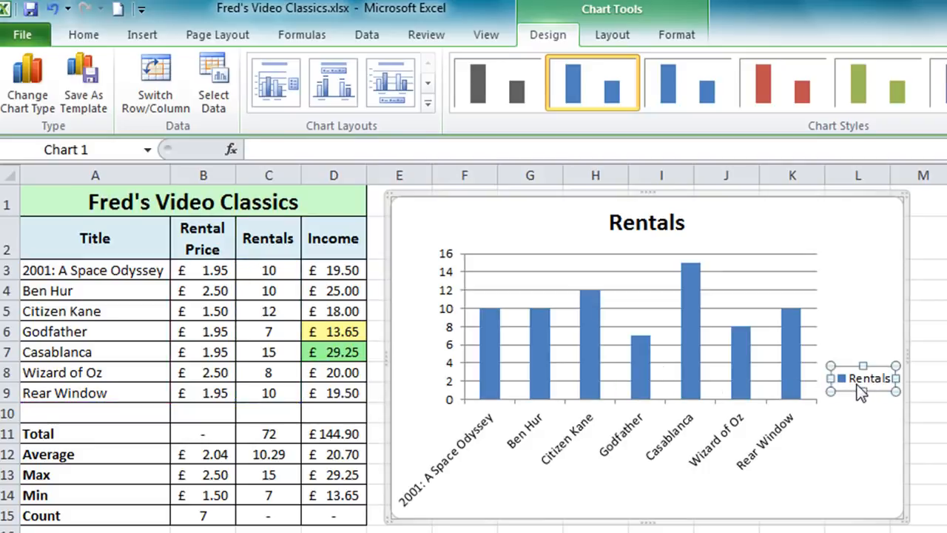
pyautogui.press('Delete')
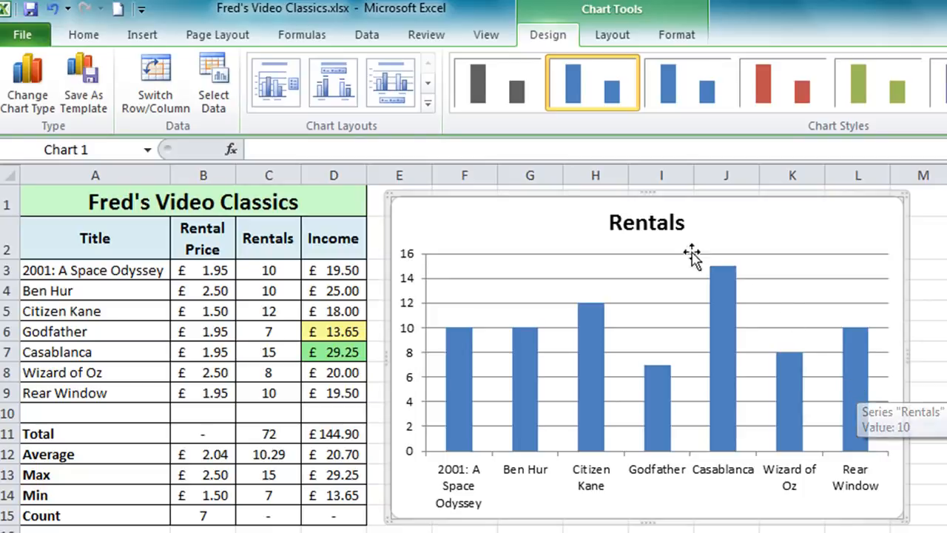
# - Move the chart title left of centre and enlarge the chart to reach about column N and row 18
pyautogui.click(657, 219)
pyautogui.moveTo(656, 220); pyautogui.dragTo(583, 228)
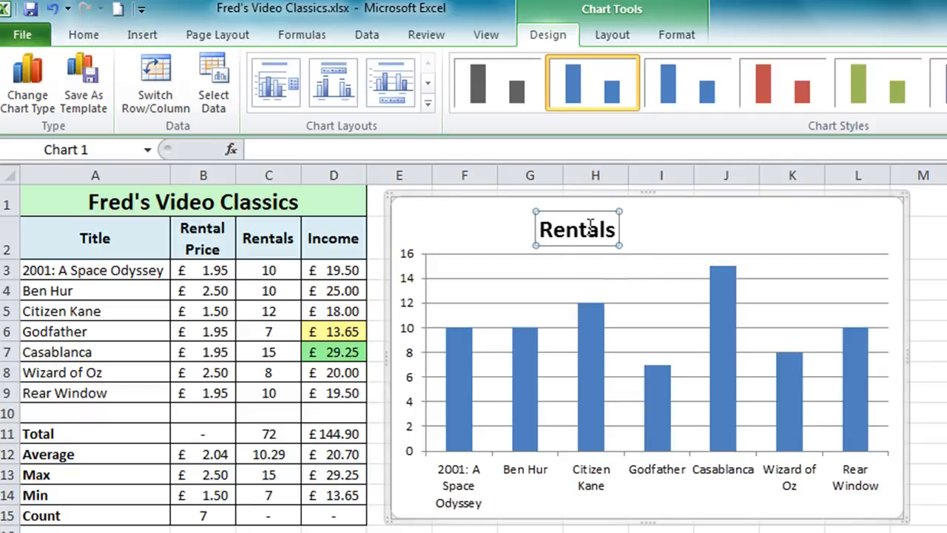
pyautogui.click(718, 305)
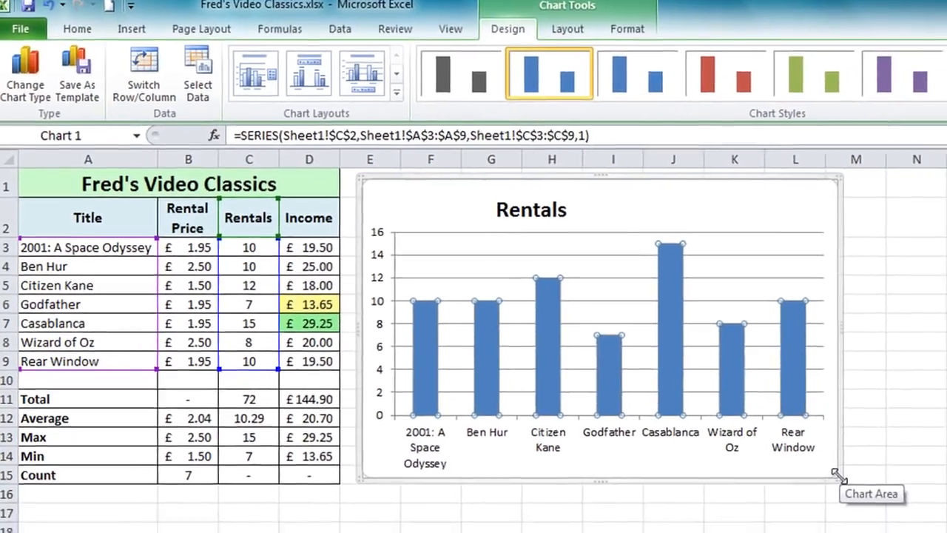
pyautogui.moveTo(904, 516); pyautogui.dragTo(912, 520)
pyautogui.moveTo(822, 465); pyautogui.dragTo(907, 525)
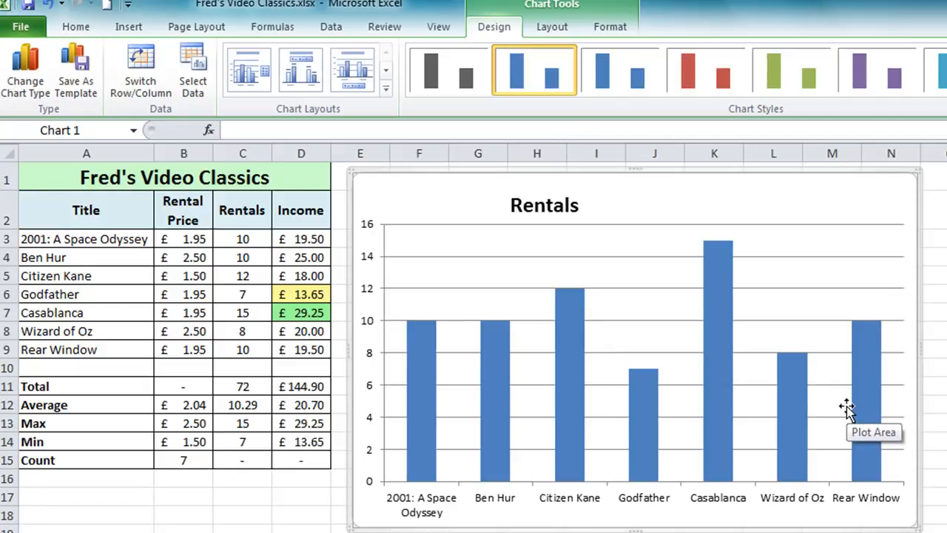
# - Extend the plot area up towards the chart's top edge and move the title into the plot's upper-left corner
pyautogui.click(558, 272)
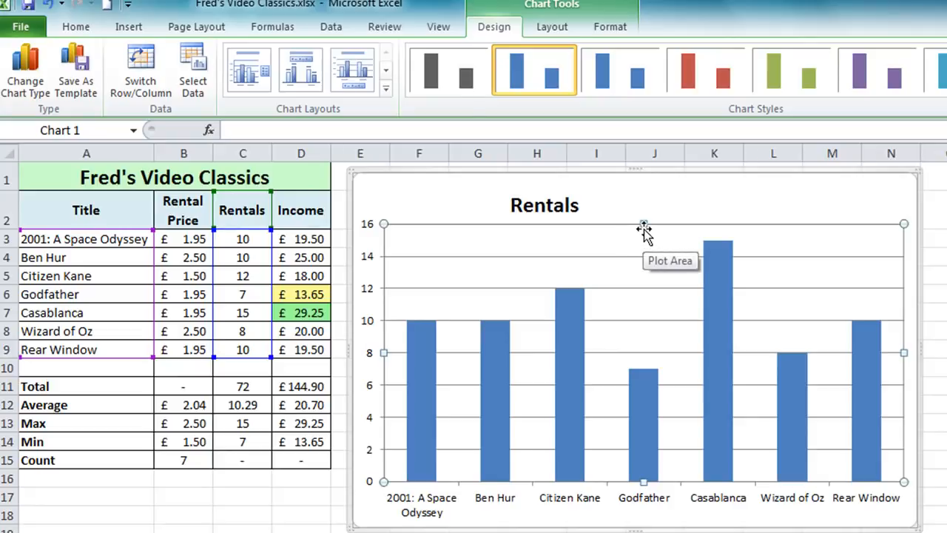
pyautogui.moveTo(643, 223); pyautogui.dragTo(643, 194)
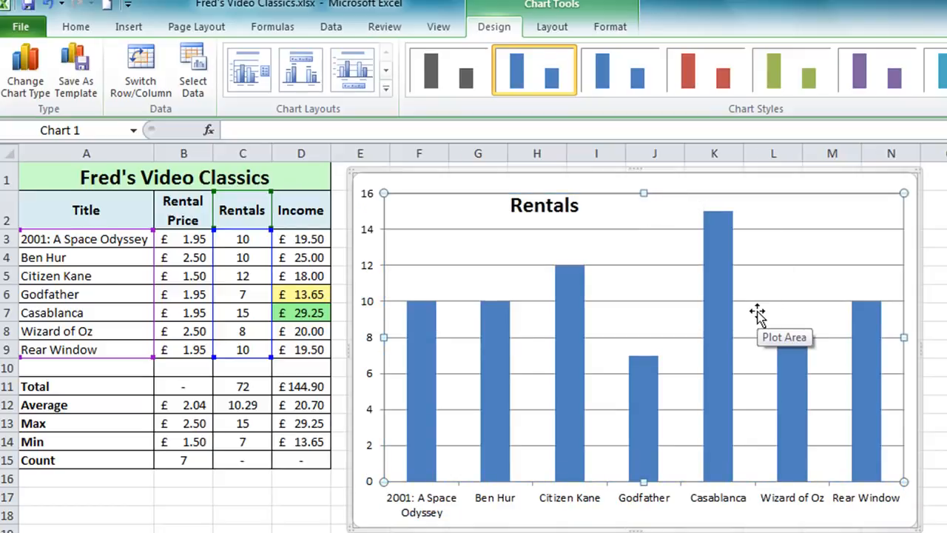
pyautogui.click(550, 209)
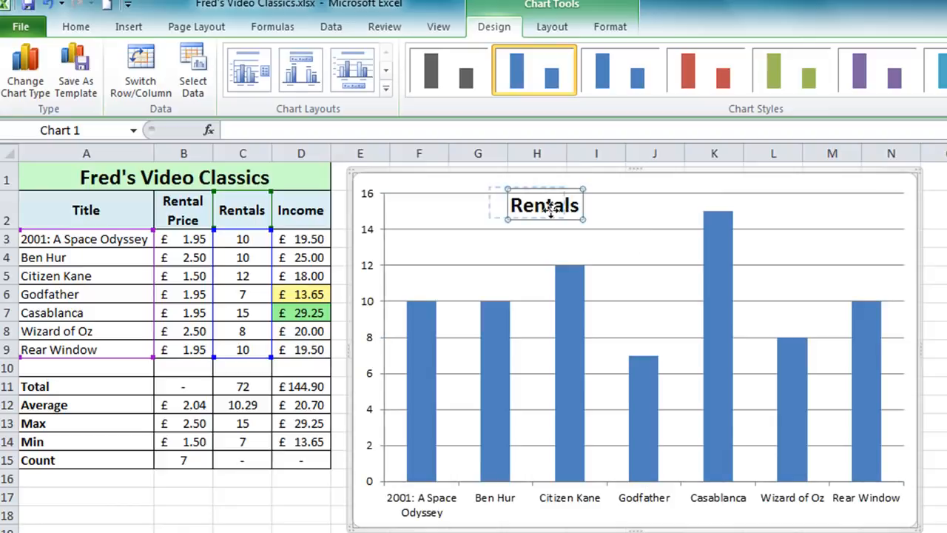
pyautogui.moveTo(550, 210); pyautogui.dragTo(460, 218)
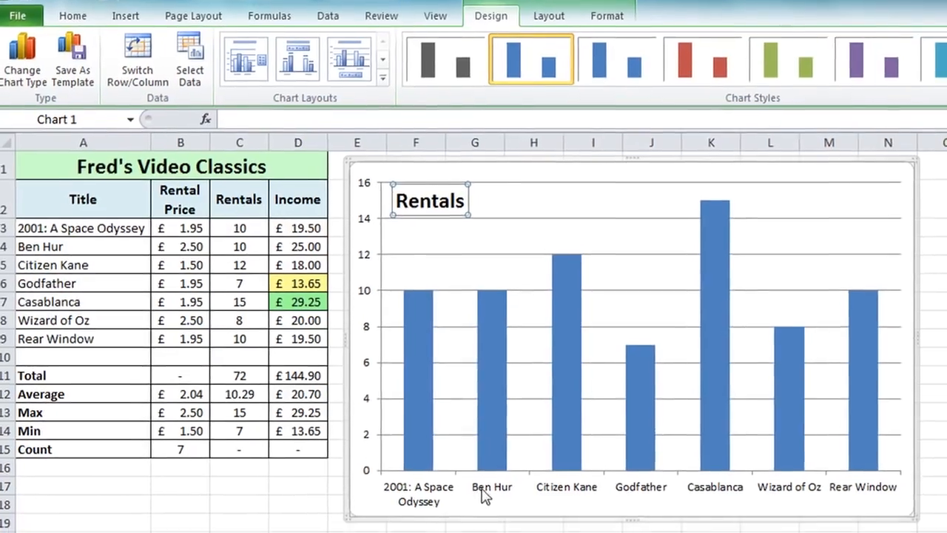
# - Make the horizontal axis film title labels bold at font size 10
pyautogui.click(484, 494)
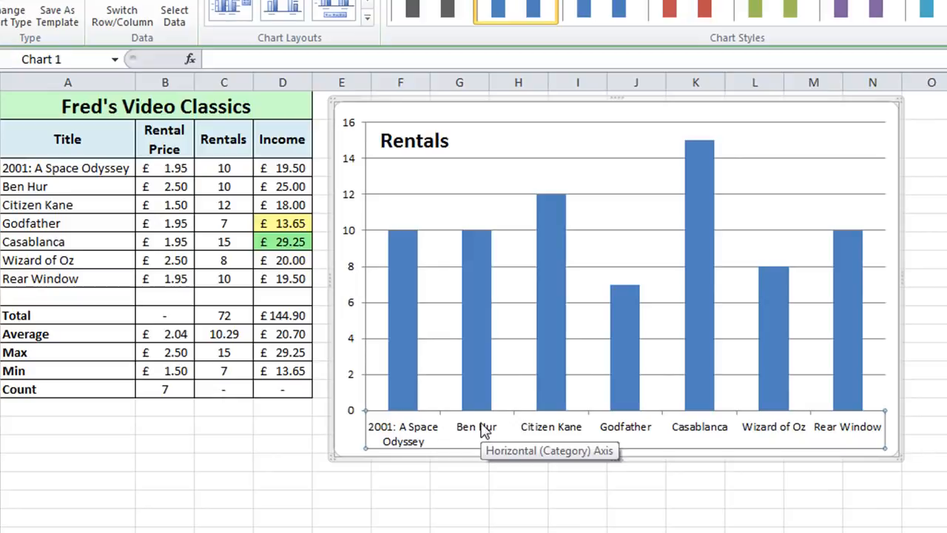
pyautogui.rightClick(485, 432)
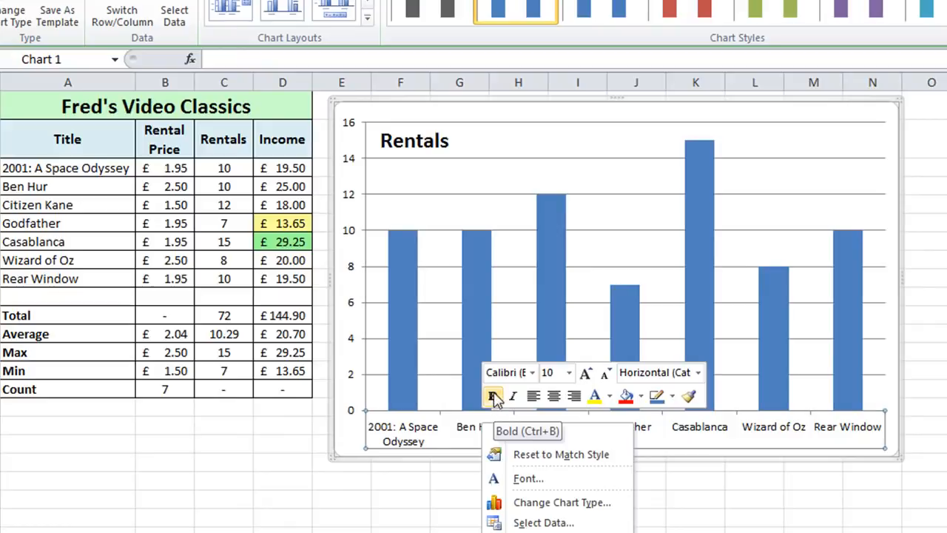
pyautogui.click(492, 398)
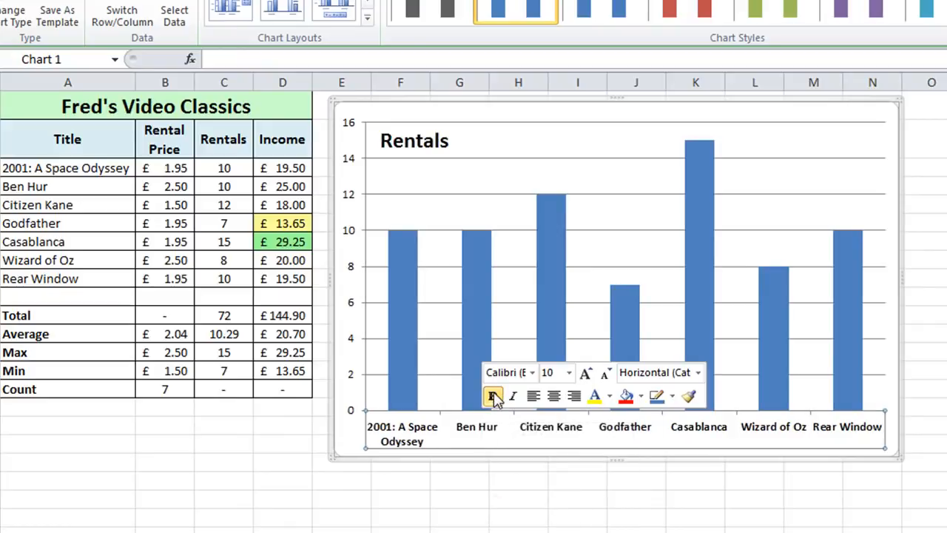
pyautogui.click(568, 373)
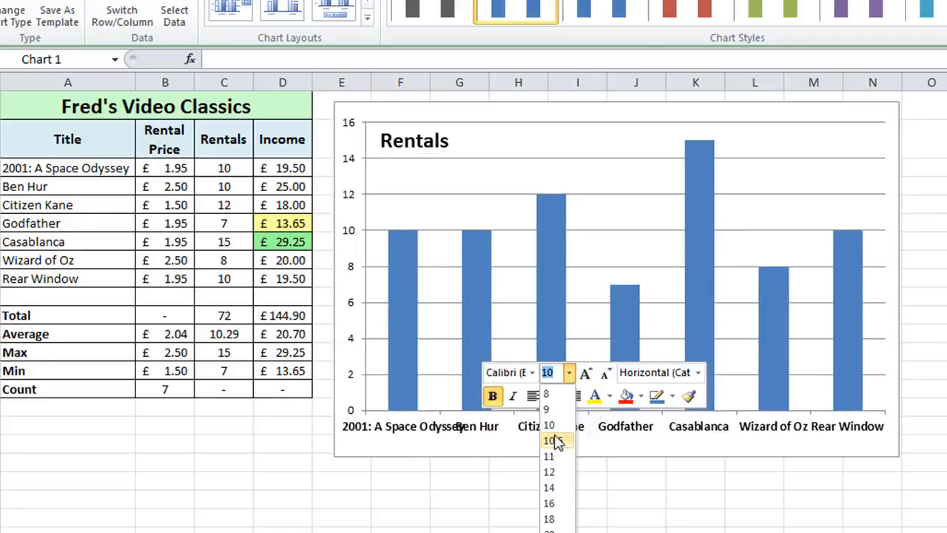
pyautogui.click(552, 425)
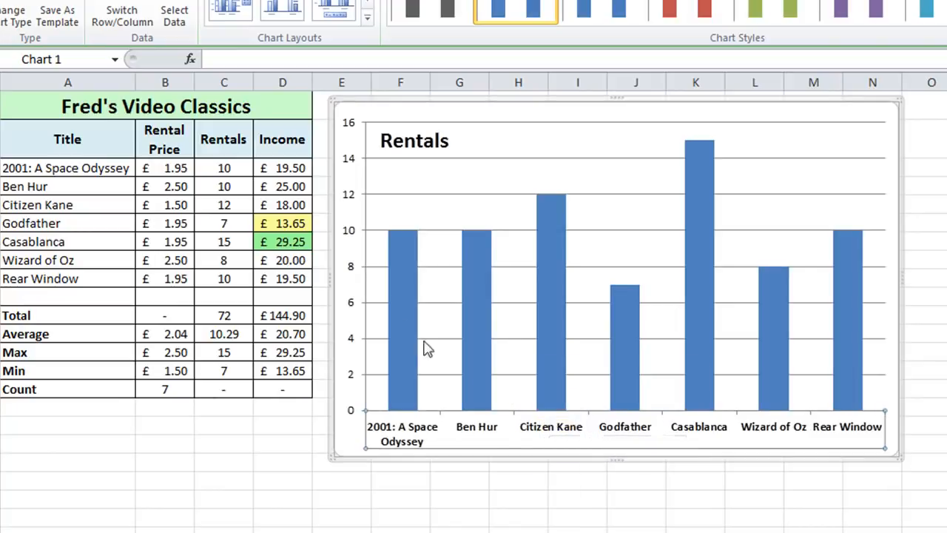
# - Make the vertical axis value labels bold
pyautogui.click(352, 270)
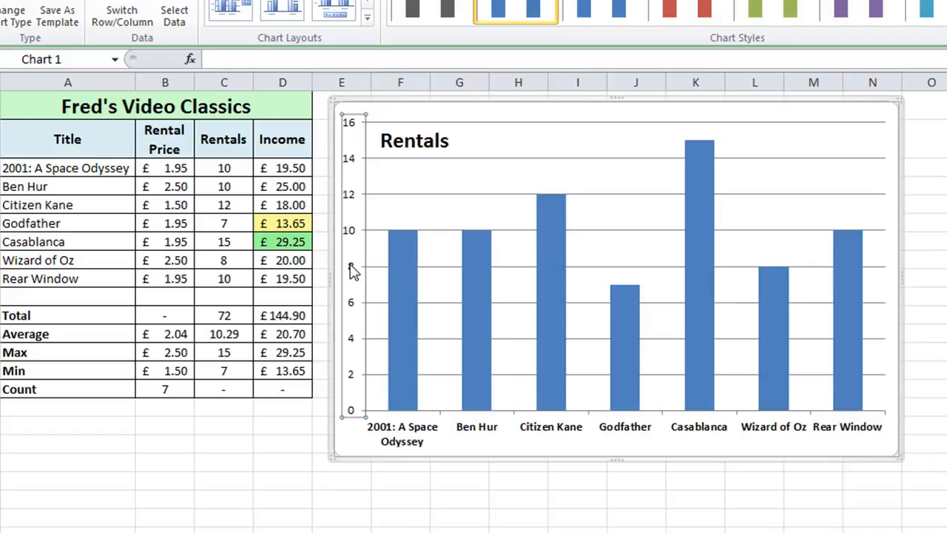
pyautogui.rightClick(353, 270)
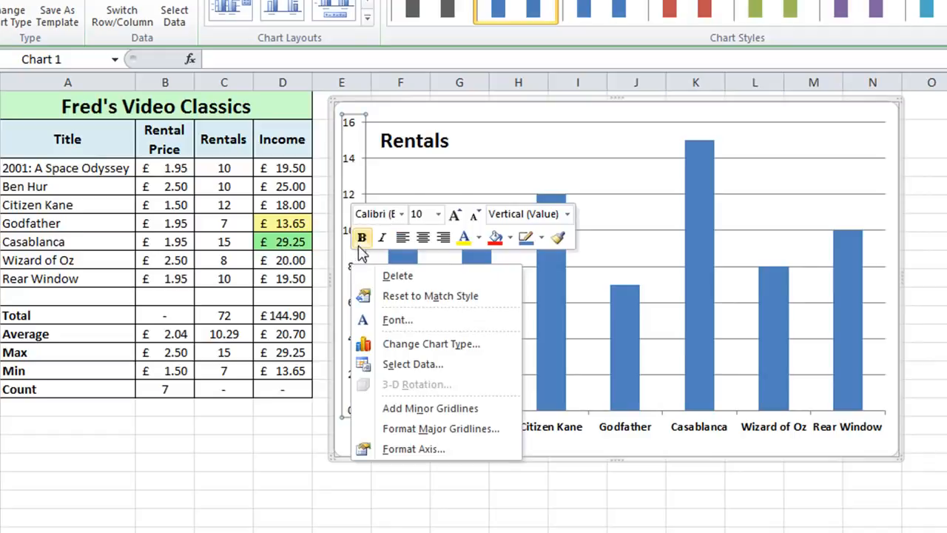
pyautogui.click(361, 238)
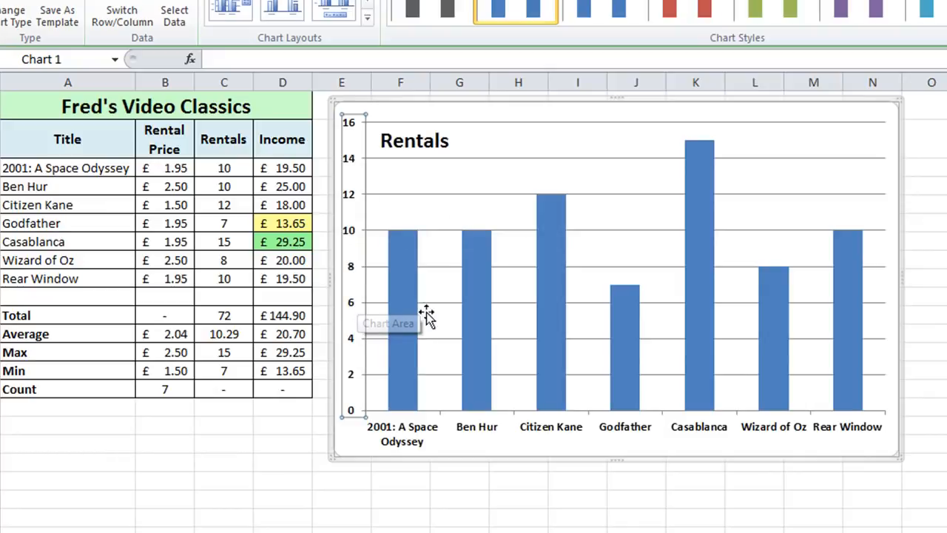
# - Fill the chart area with the light blue mottled paper texture
pyautogui.doubleClick(350, 443)
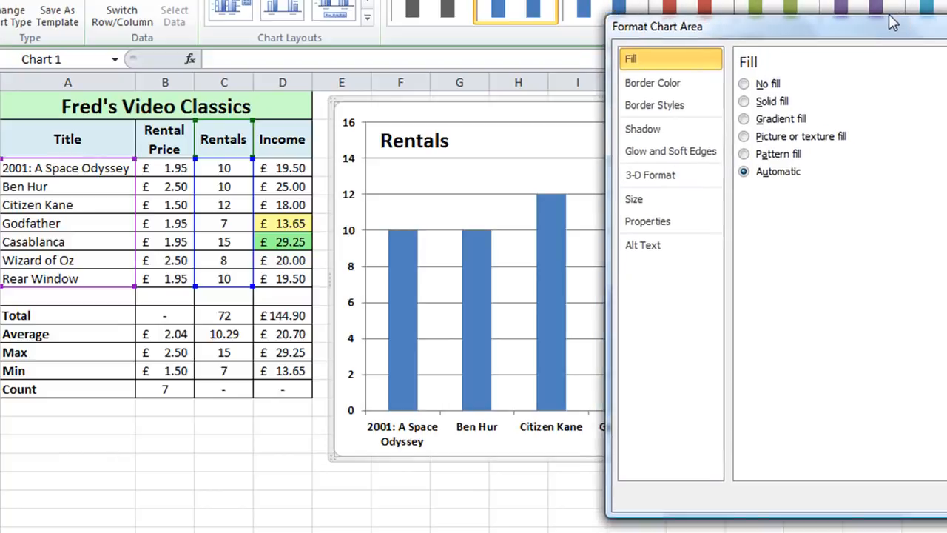
pyautogui.moveTo(893, 23); pyautogui.dragTo(740, 17)
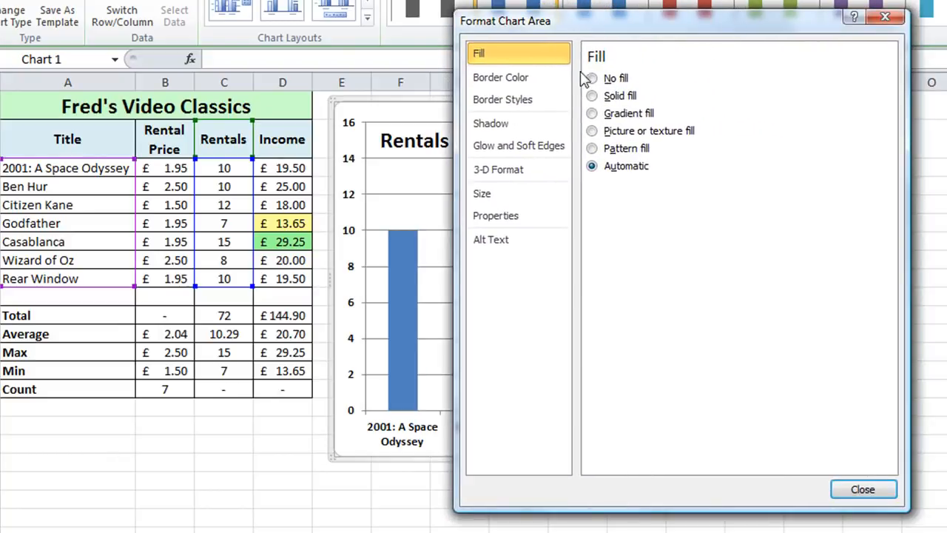
pyautogui.click(592, 130)
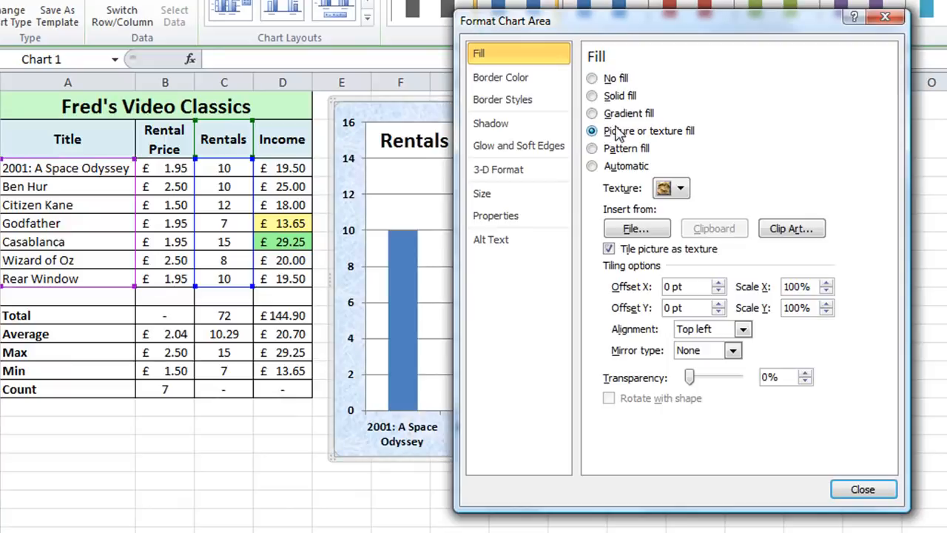
pyautogui.click(681, 189)
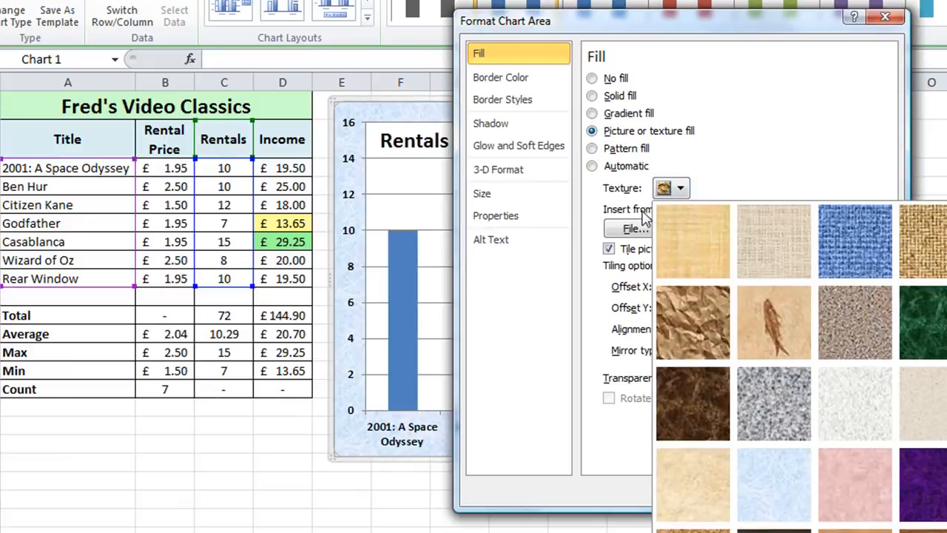
pyautogui.click(757, 477)
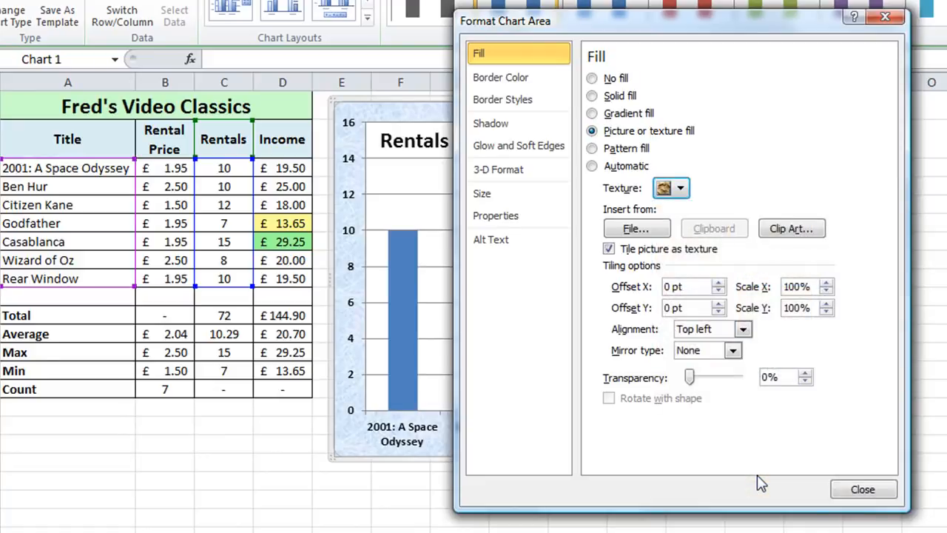
pyautogui.click(885, 498)
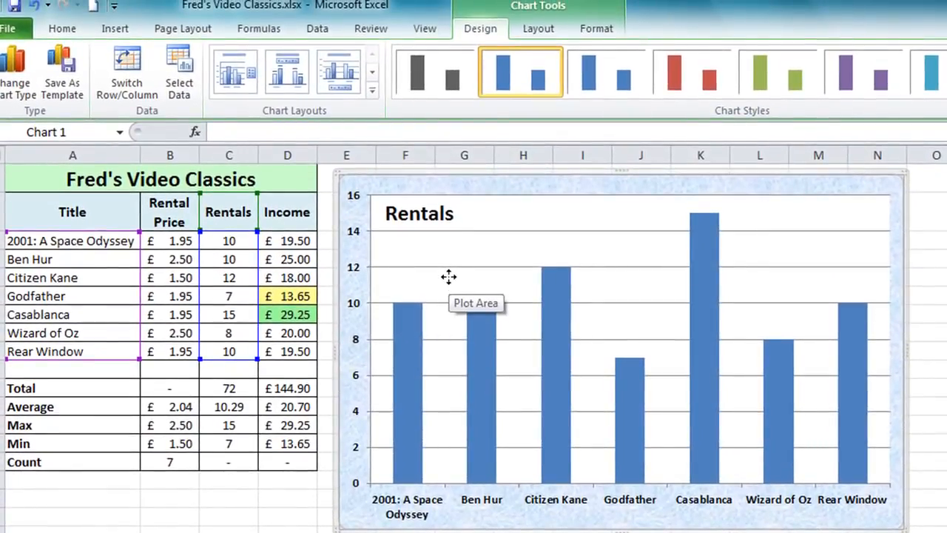
# - Apply the Subtle Effect - Aqua, Accent 5 shape style to the chart's plot area
pyautogui.click(448, 276)
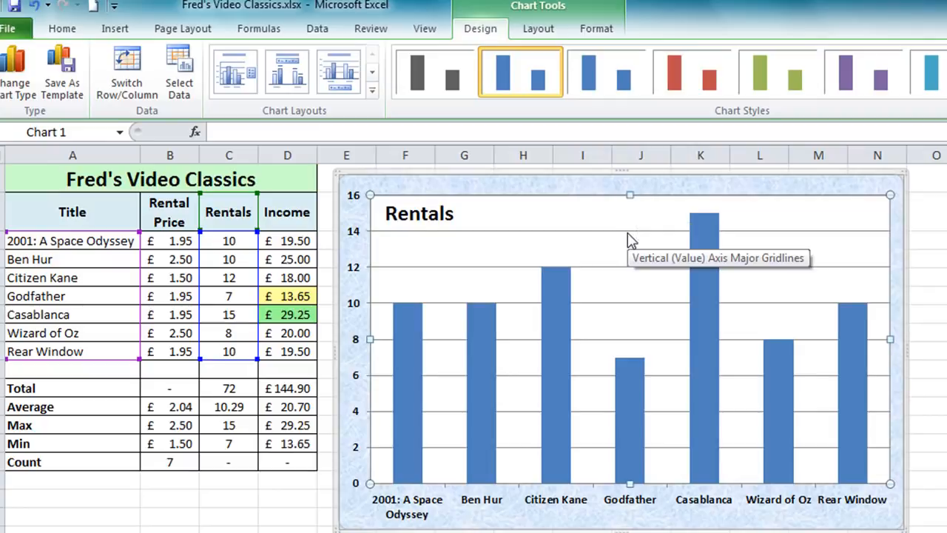
pyautogui.click(596, 30)
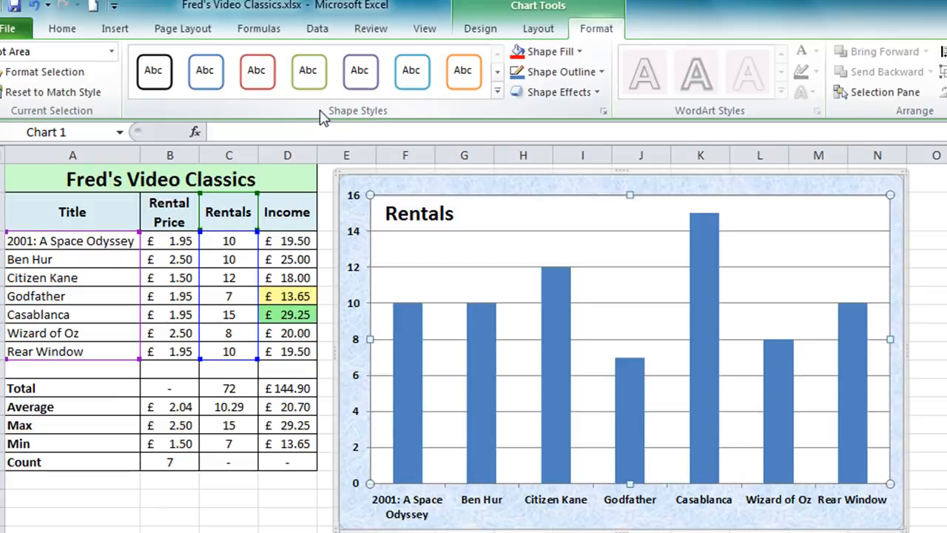
pyautogui.click(497, 92)
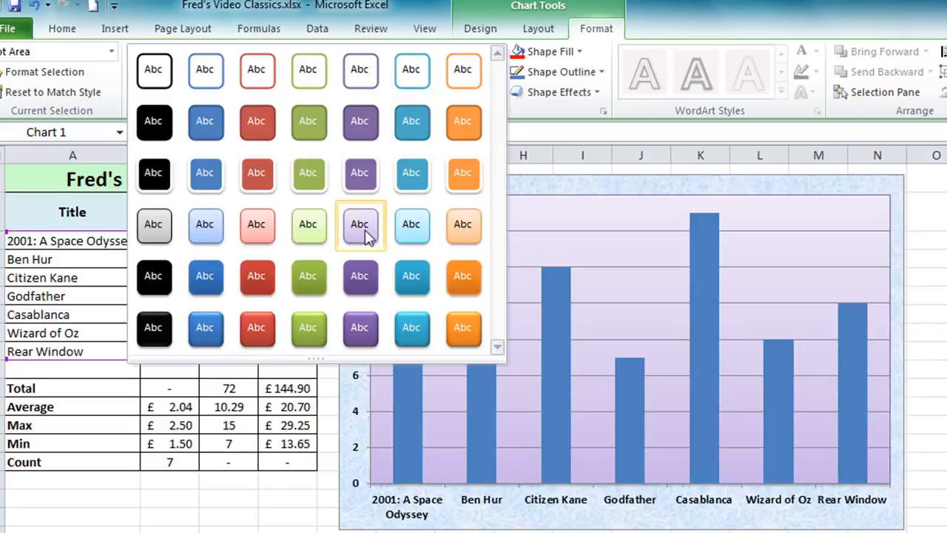
pyautogui.click(412, 225)
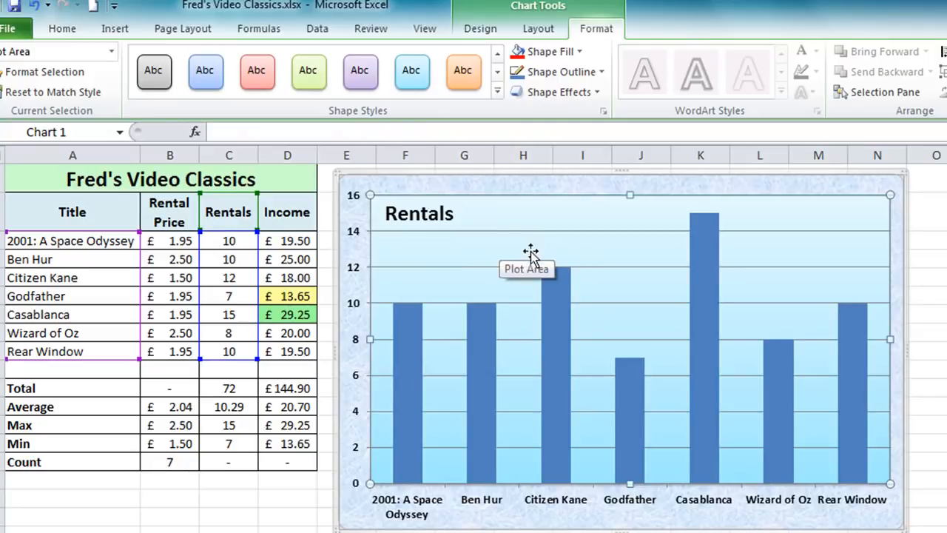
# - Widen the Rentals columns by setting the data series gap width to 90%
pyautogui.click(546, 326)
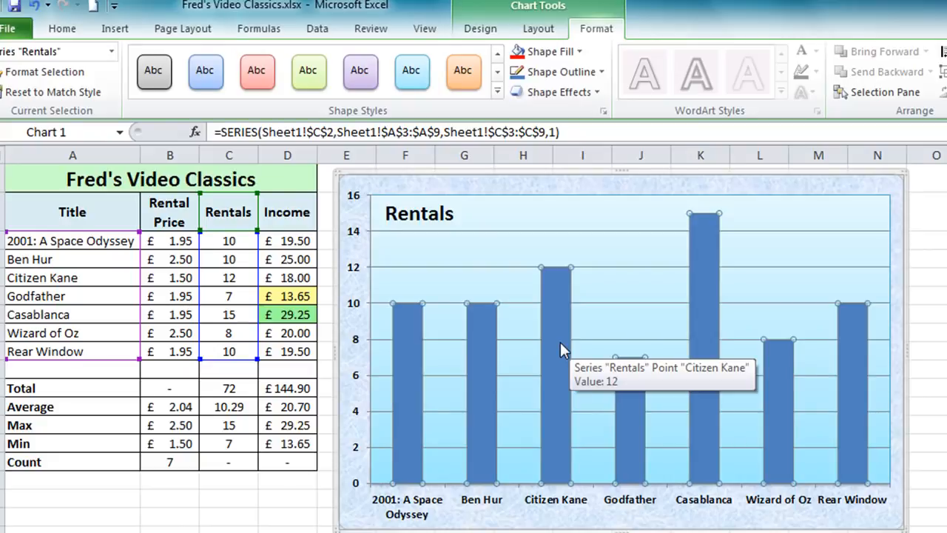
pyautogui.rightClick(556, 297)
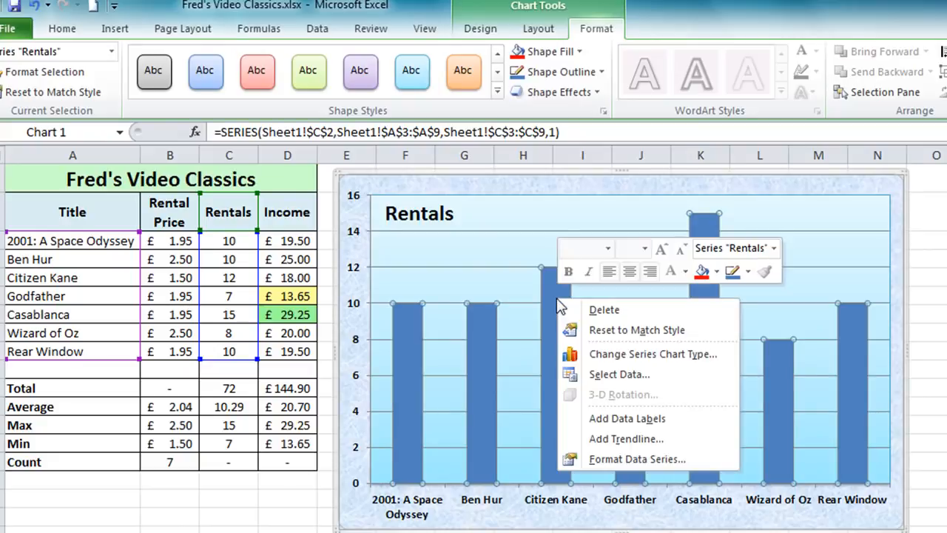
pyautogui.click(655, 460)
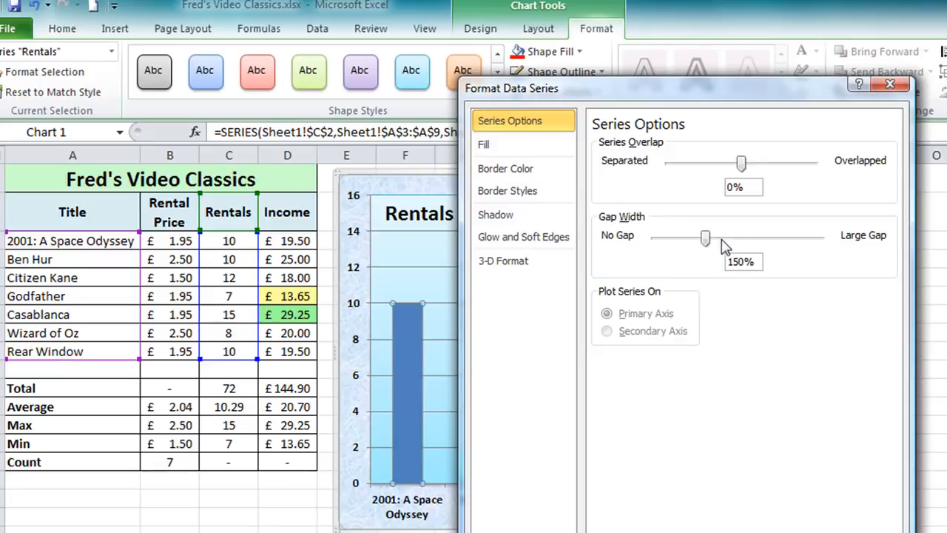
pyautogui.moveTo(607, 89); pyautogui.dragTo(728, 85)
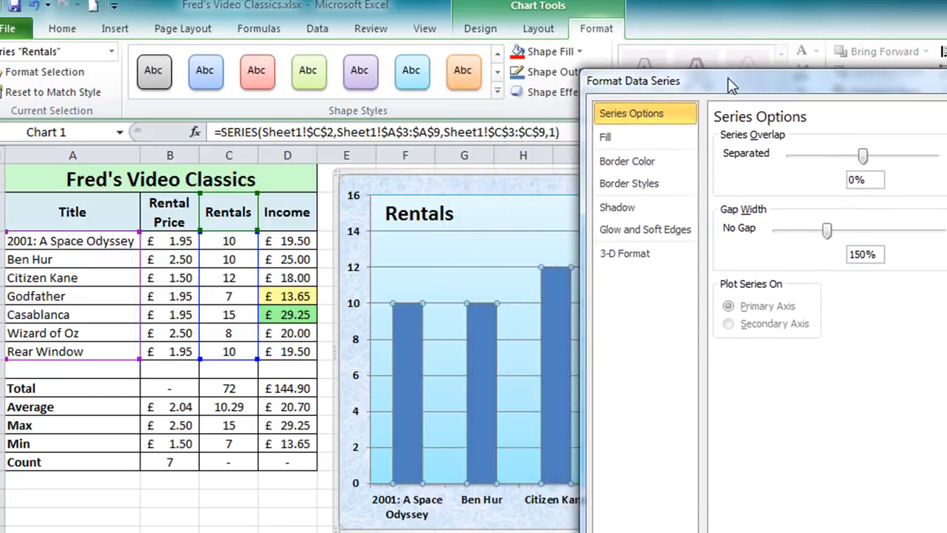
pyautogui.click(780, 231)
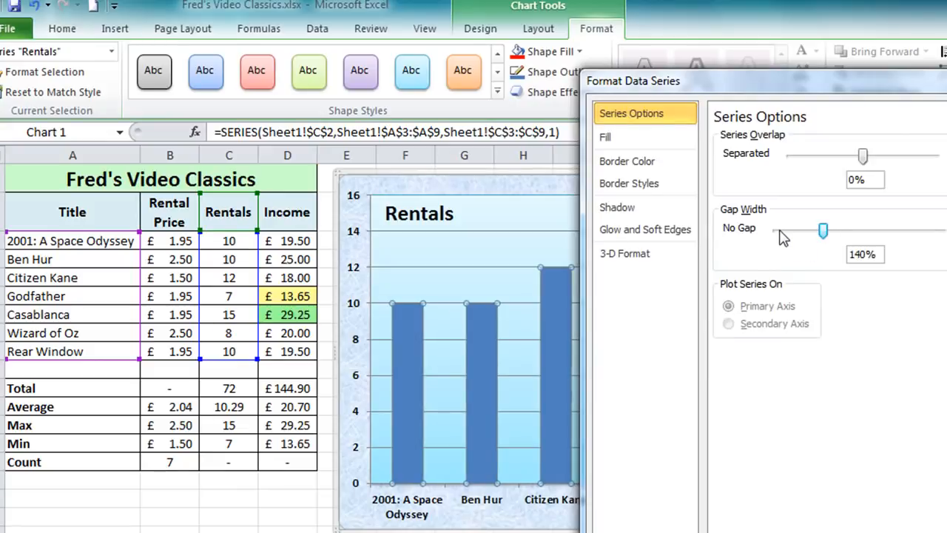
pyautogui.click(780, 230)
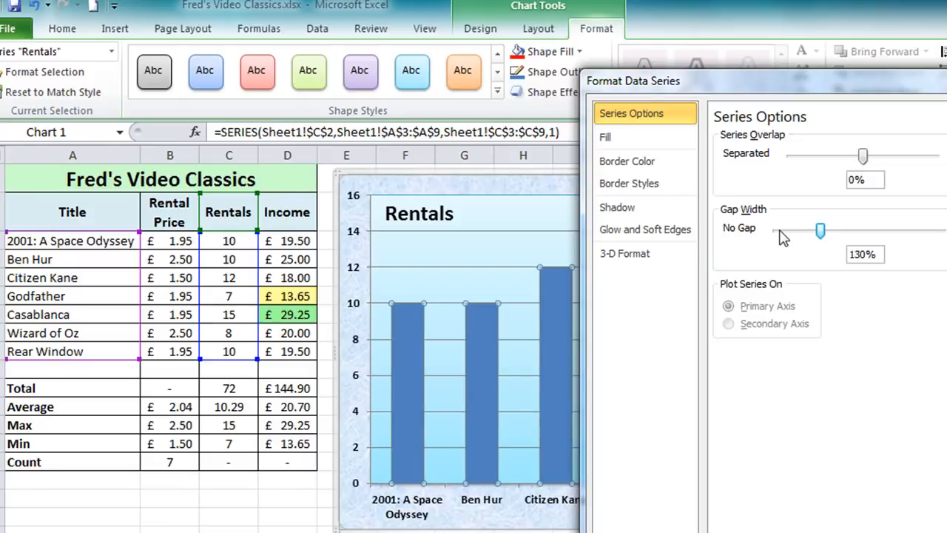
pyautogui.click(780, 230)
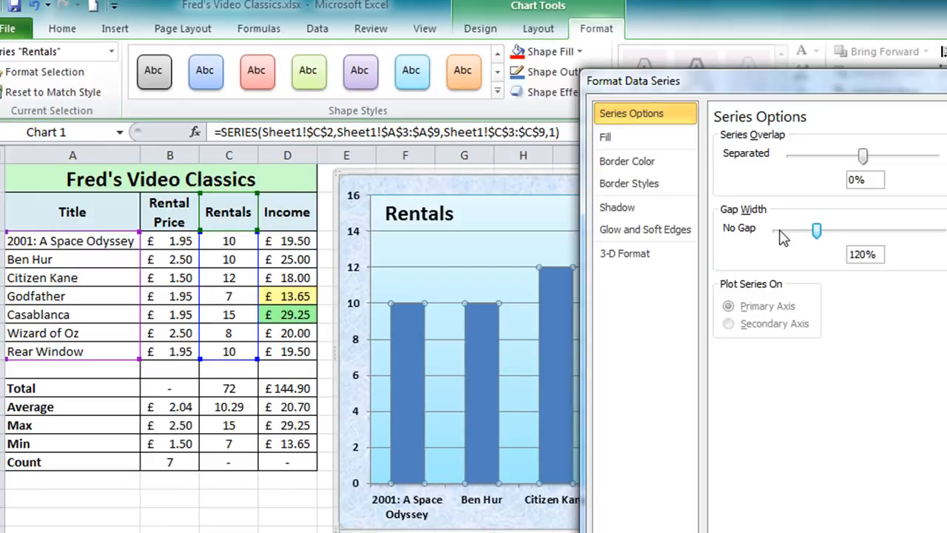
pyautogui.click(779, 230)
pyautogui.click(780, 230)
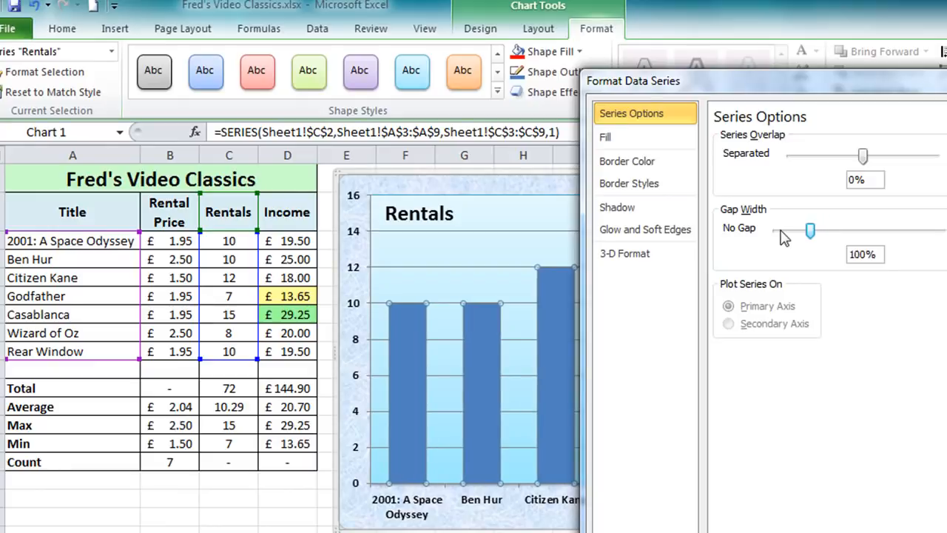
pyautogui.click(786, 237)
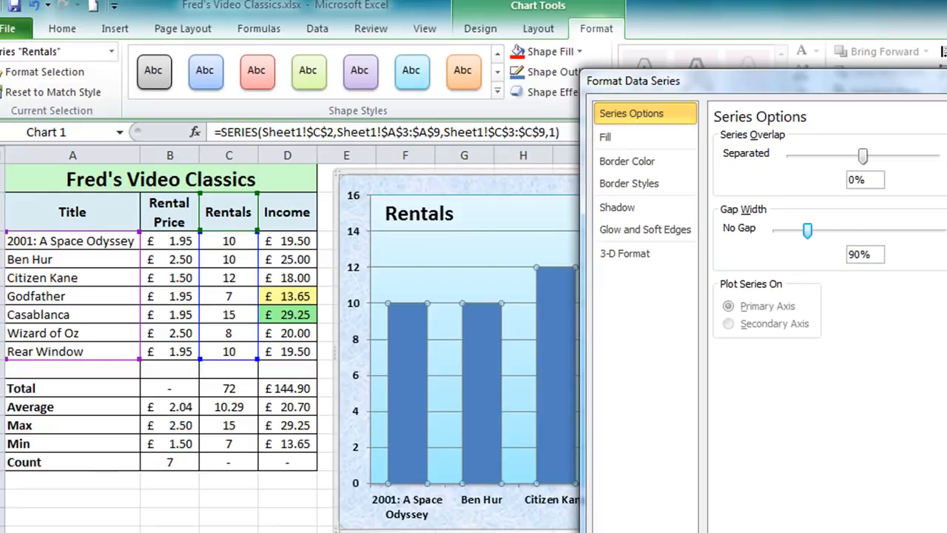
pyautogui.press('Escape')
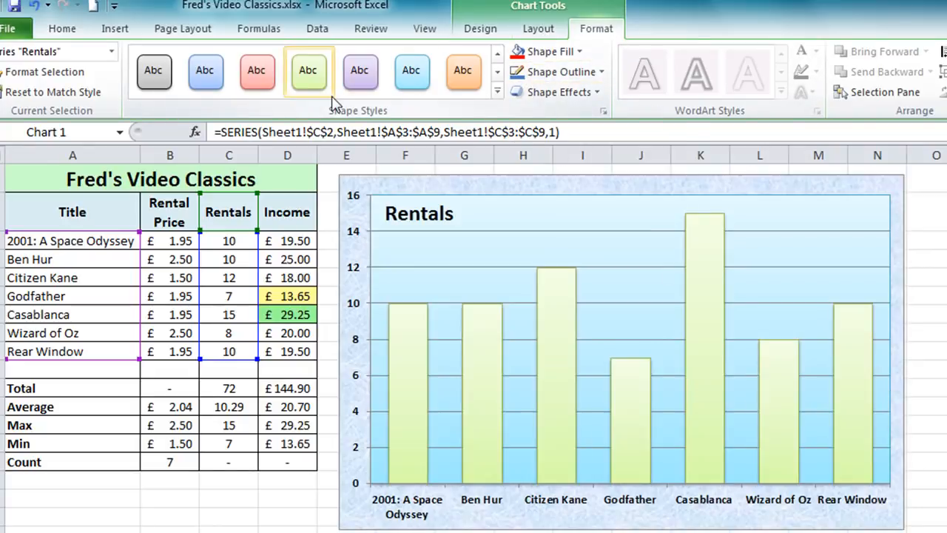
# - Apply the Intense Effect - Blue, Accent 1 shape style to the Rentals columns and add data labels to them
pyautogui.click(498, 90)
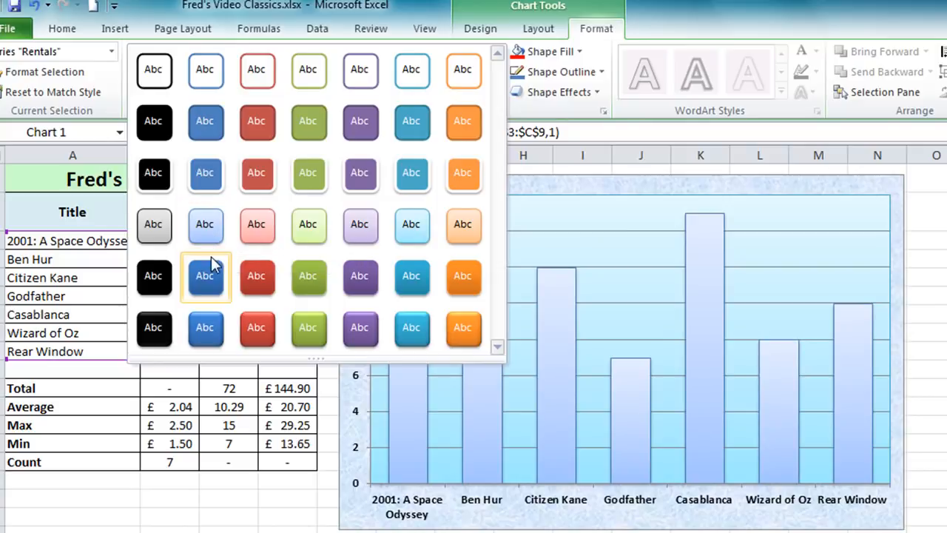
pyautogui.click(207, 331)
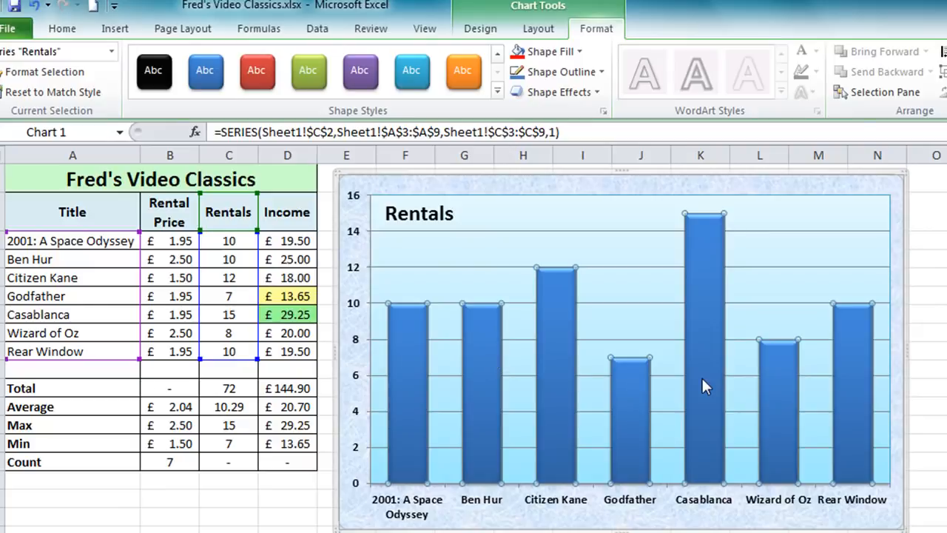
pyautogui.moveTo(702, 383)
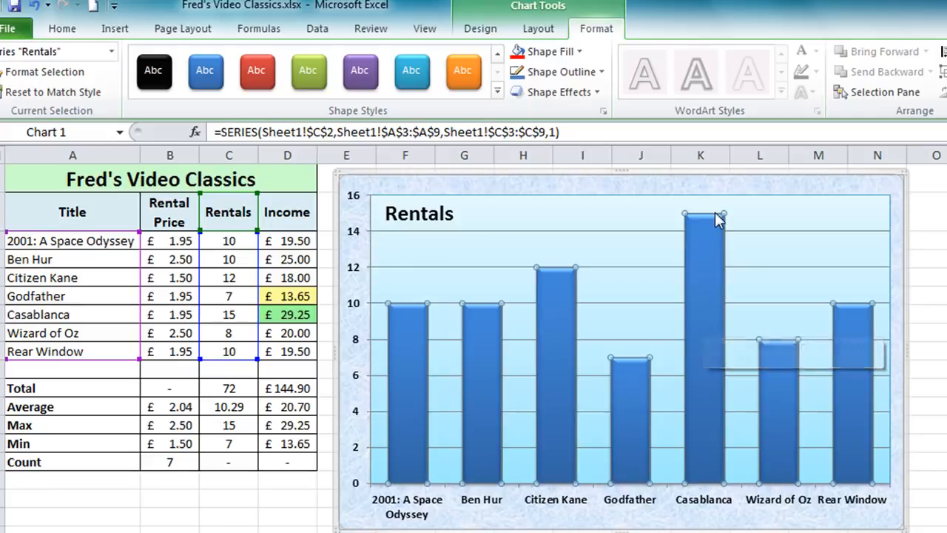
pyautogui.rightClick(698, 294)
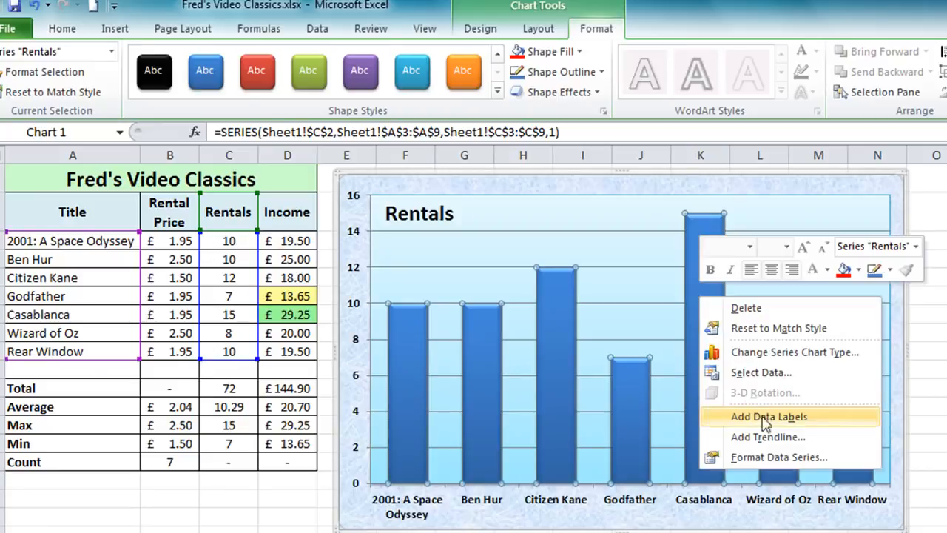
pyautogui.click(779, 419)
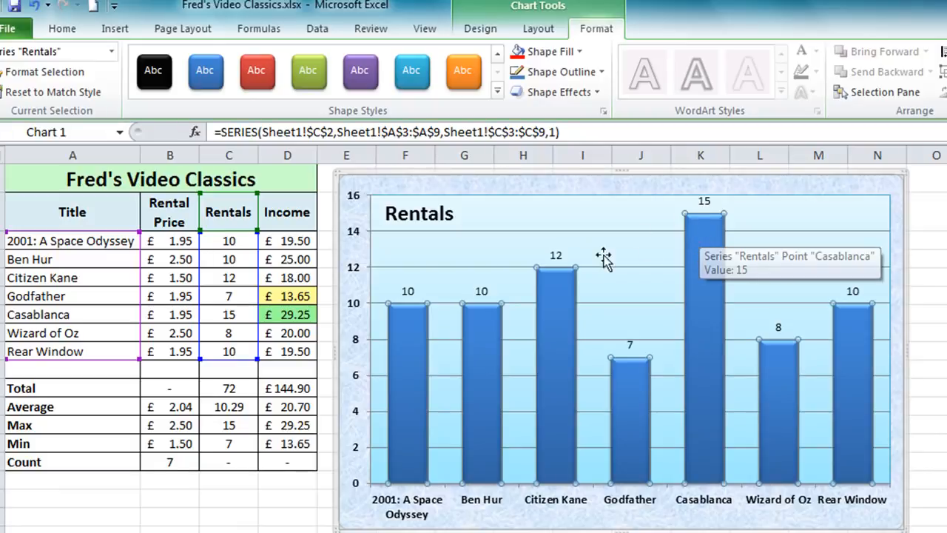
# - Move the data labels of the 2001: A Space Odyssey, Ben Hur and Citizen Kane columns down inside the tops of their columns
pyautogui.click(406, 293)
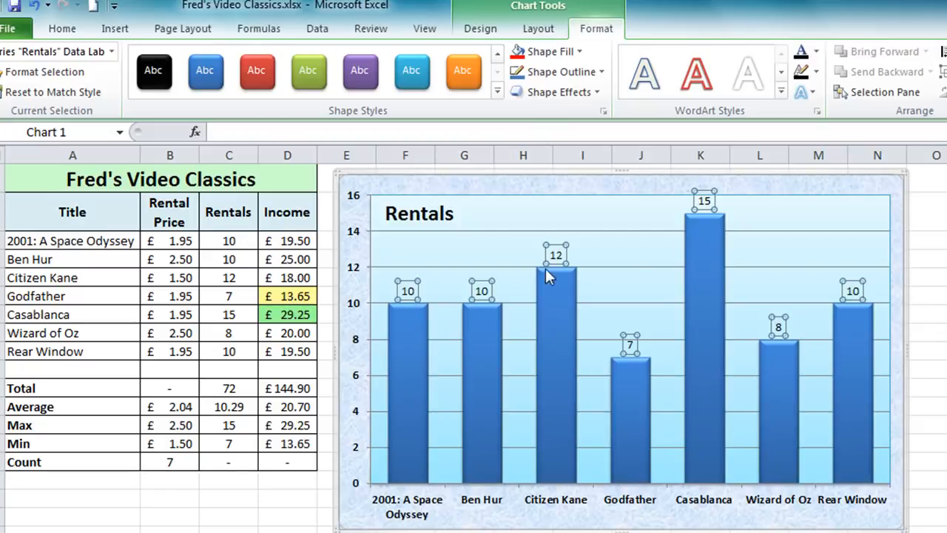
pyautogui.click(407, 291)
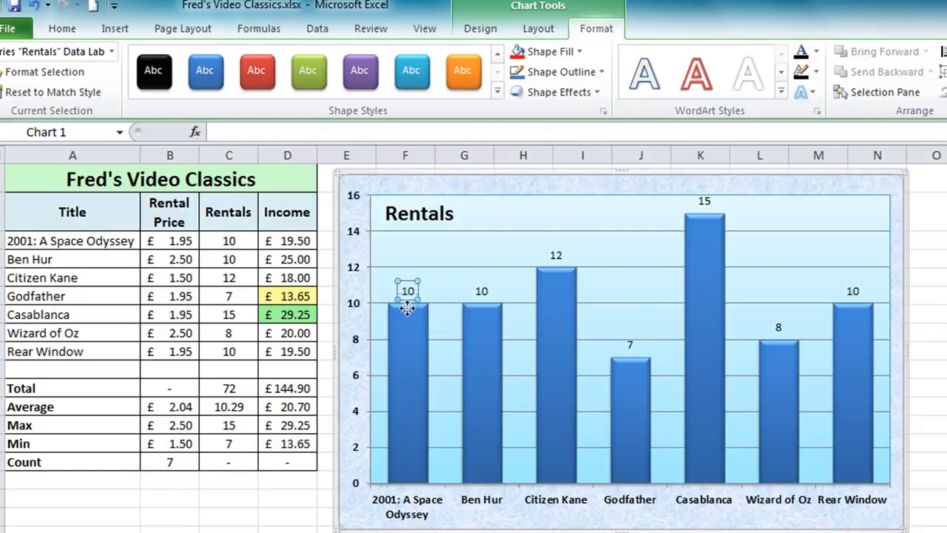
pyautogui.moveTo(407, 291); pyautogui.dragTo(406, 321)
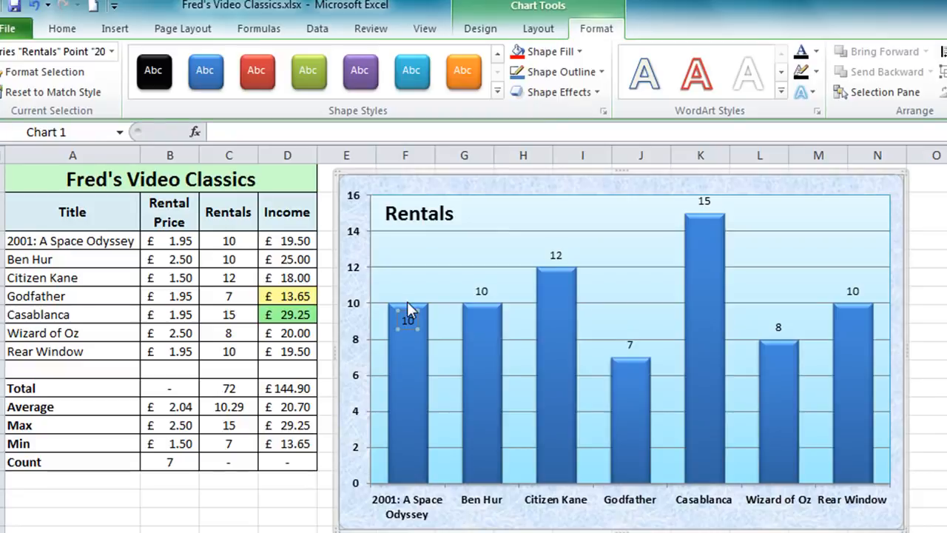
pyautogui.click(477, 292)
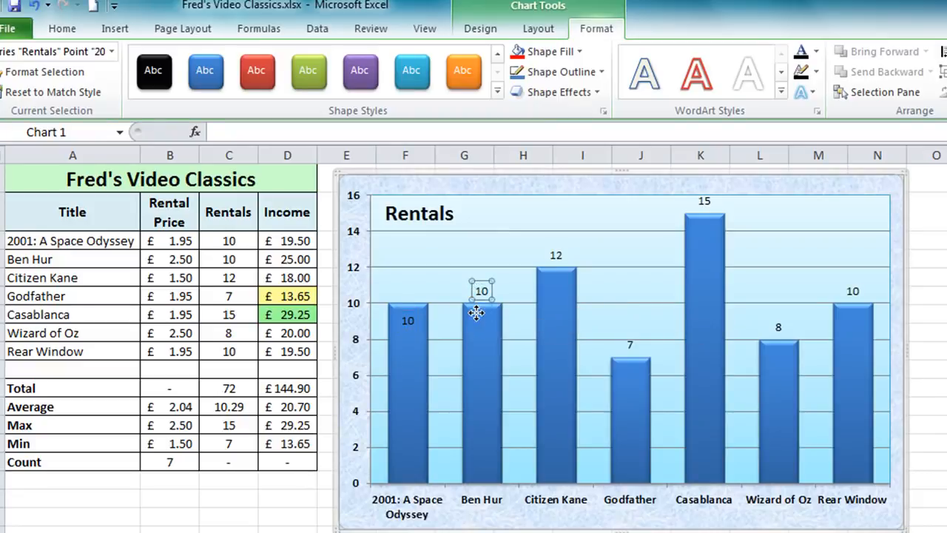
pyautogui.moveTo(477, 323); pyautogui.dragTo(478, 323)
pyautogui.click(555, 256)
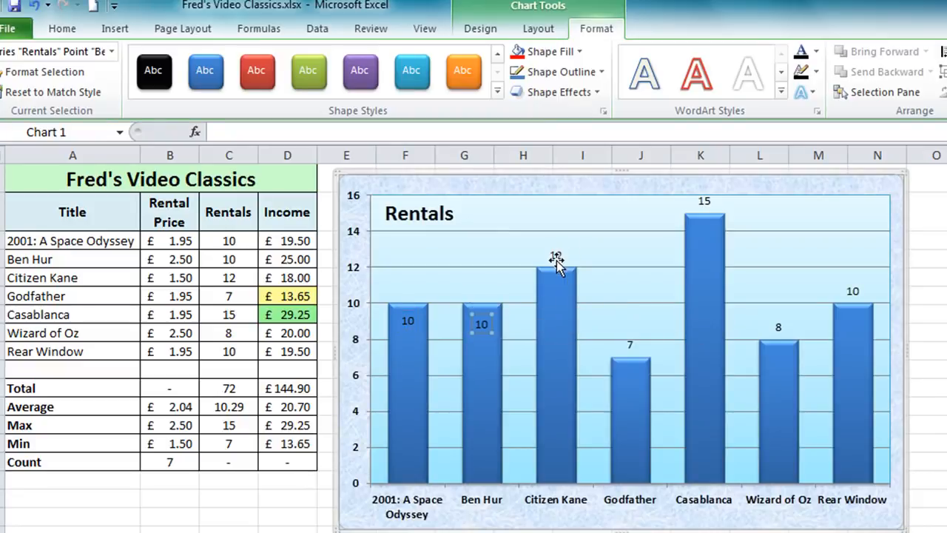
pyautogui.moveTo(556, 290); pyautogui.dragTo(556, 291)
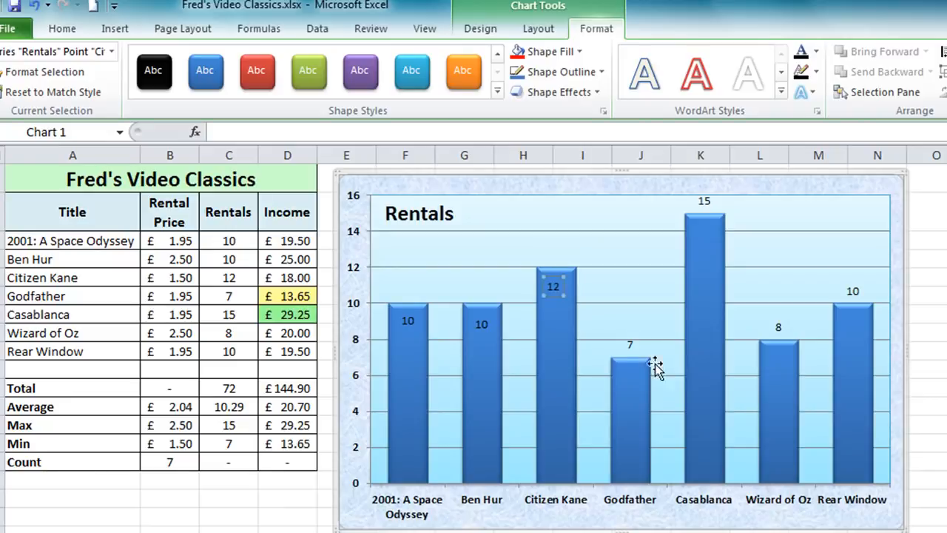
# - Move the Godfather, Casablanca, Wizard of Oz and Rear Window data labels down inside the tops of their columns
pyautogui.click(630, 341)
pyautogui.moveTo(629, 342); pyautogui.dragTo(629, 378)
pyautogui.click(703, 202)
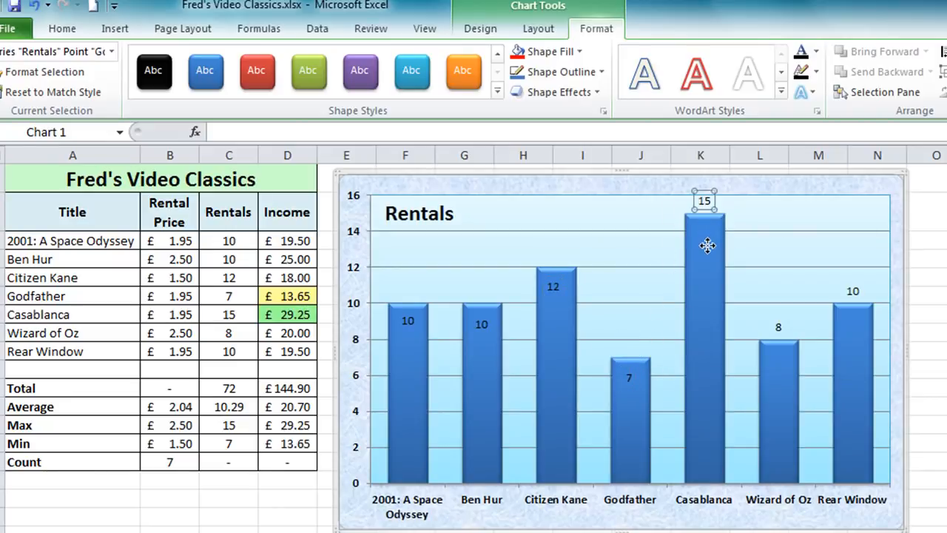
pyautogui.moveTo(704, 202); pyautogui.dragTo(708, 220)
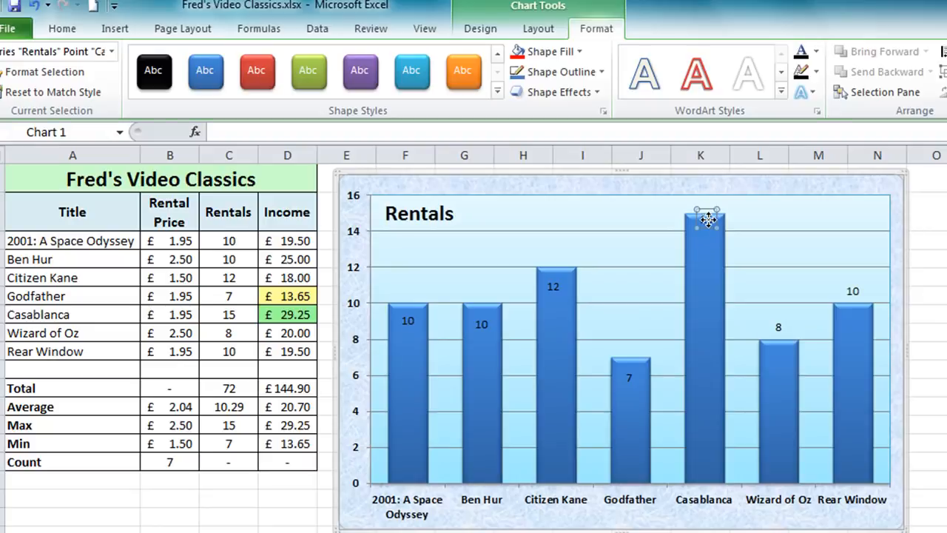
pyautogui.click(778, 326)
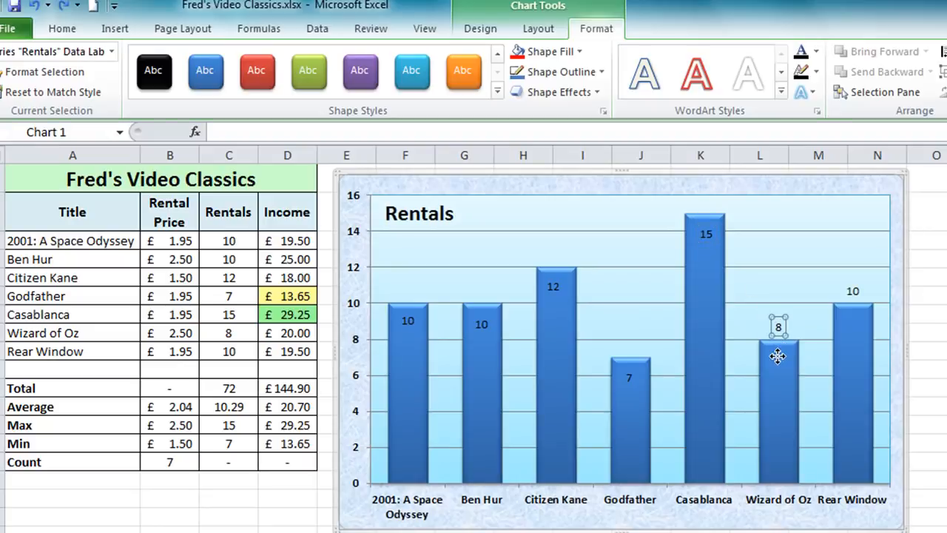
pyautogui.moveTo(776, 356); pyautogui.dragTo(779, 354)
pyautogui.click(853, 291)
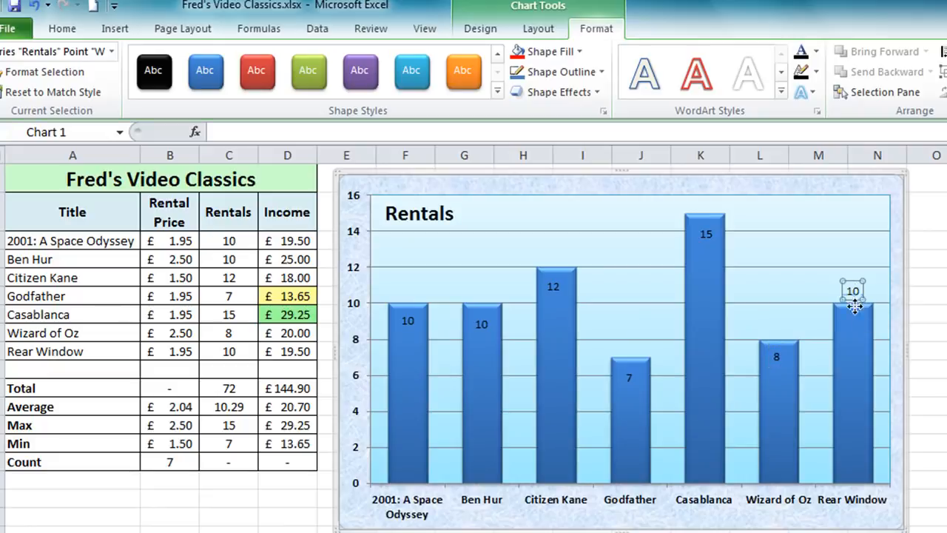
pyautogui.moveTo(854, 316); pyautogui.dragTo(852, 317)
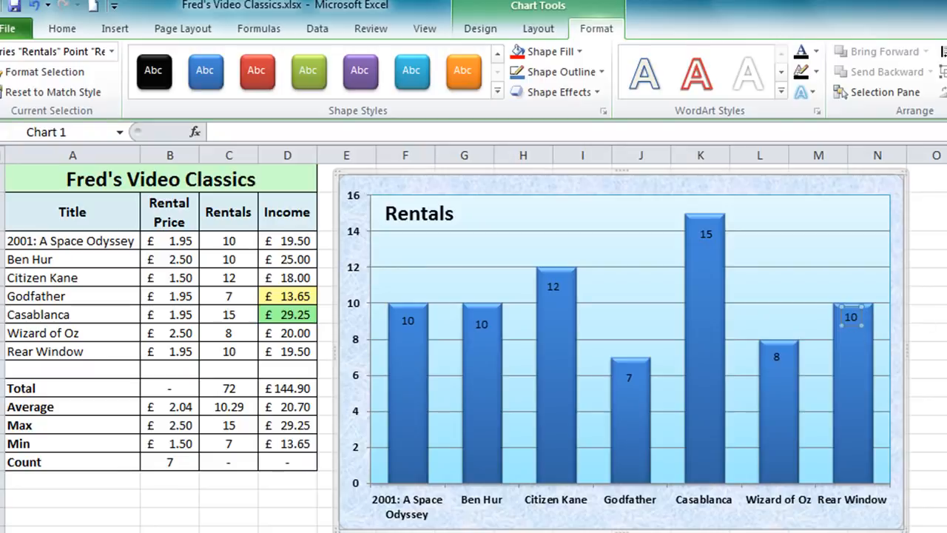
pyautogui.click(820, 248)
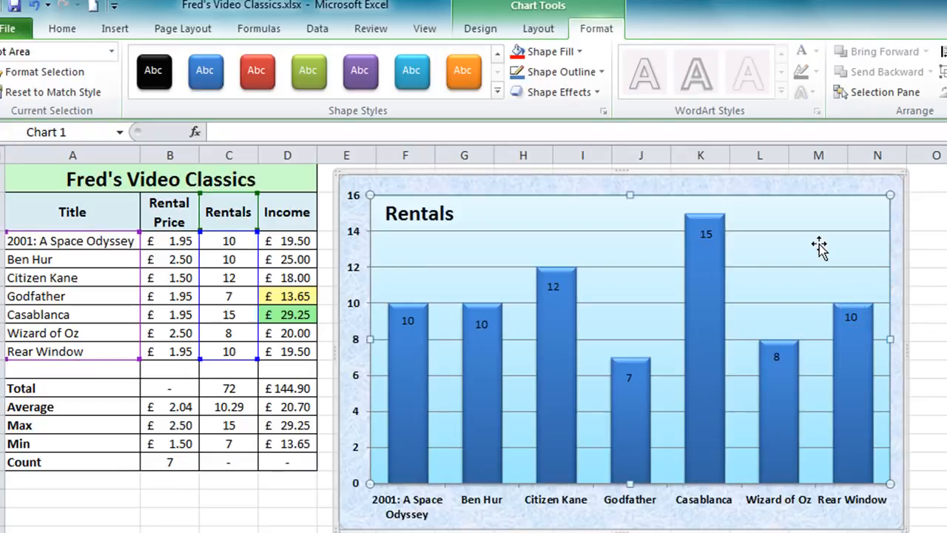
# - Give all the Rentals data labels yellow text and a red fill
pyautogui.click(852, 317)
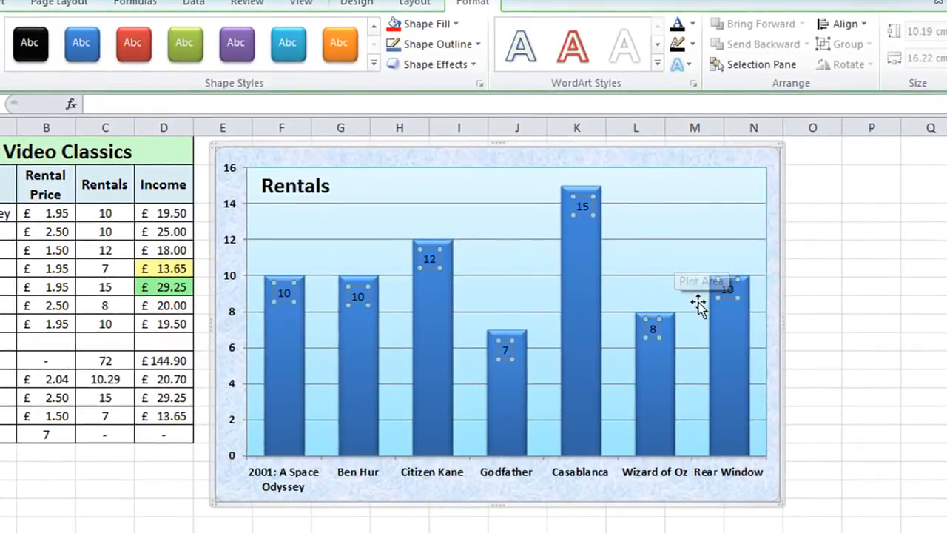
pyautogui.rightClick(726, 293)
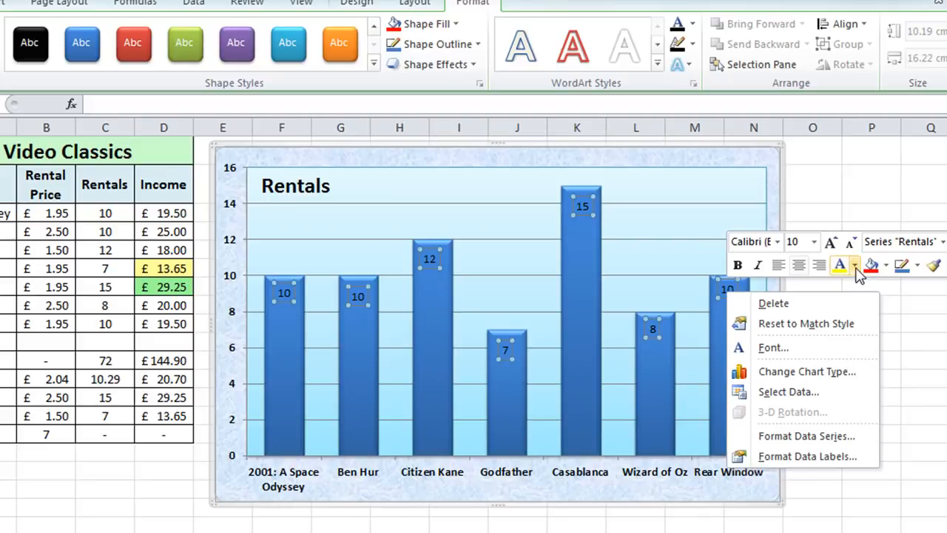
pyautogui.click(855, 265)
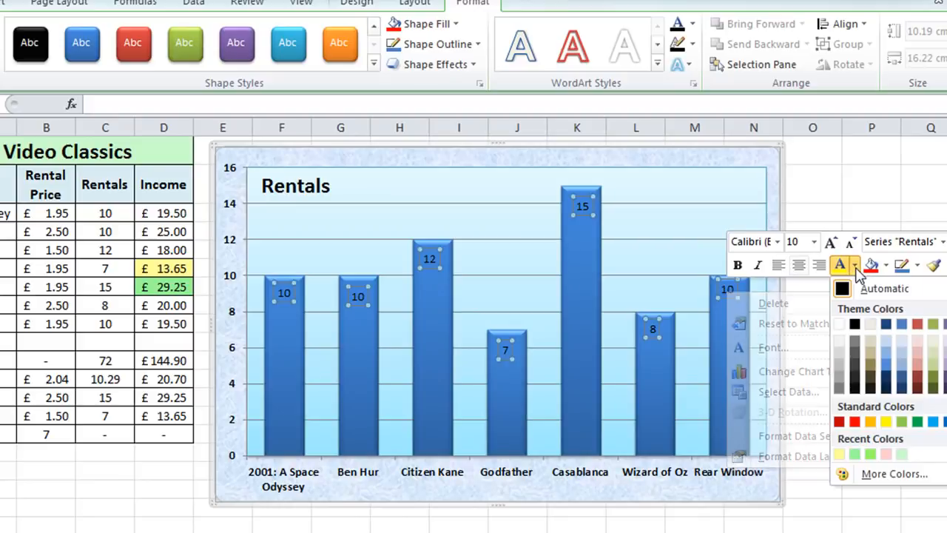
pyautogui.click(890, 419)
pyautogui.click(887, 265)
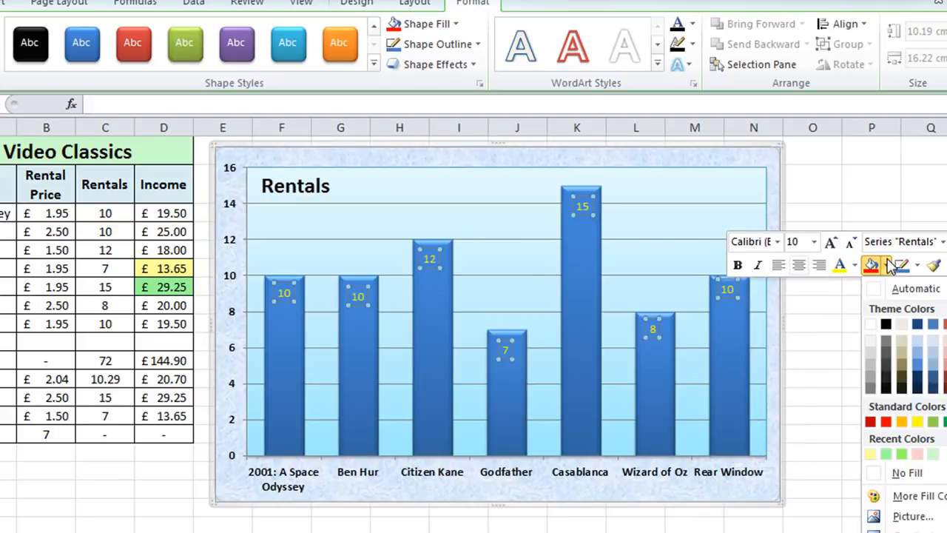
pyautogui.click(886, 421)
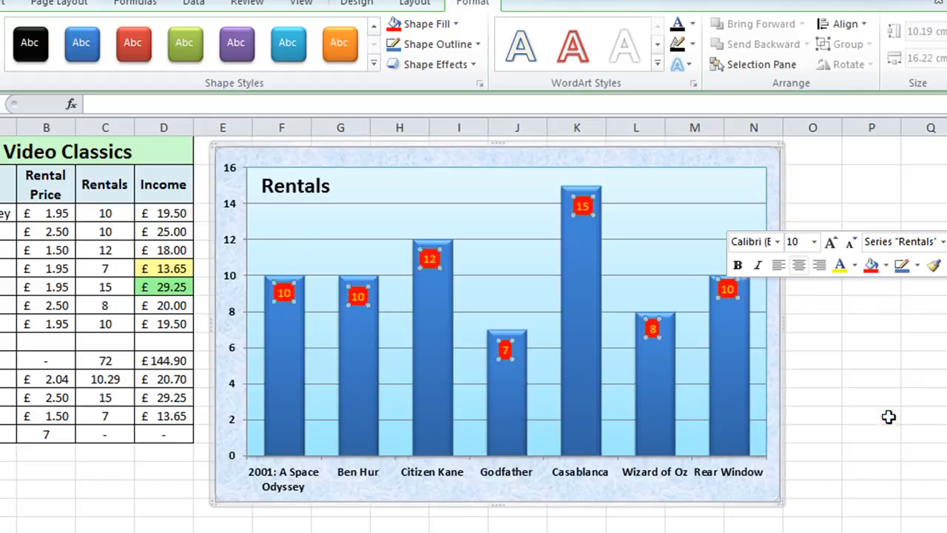
# - Make the Rentals data labels bold and set their font size to 11
pyautogui.click(738, 265)
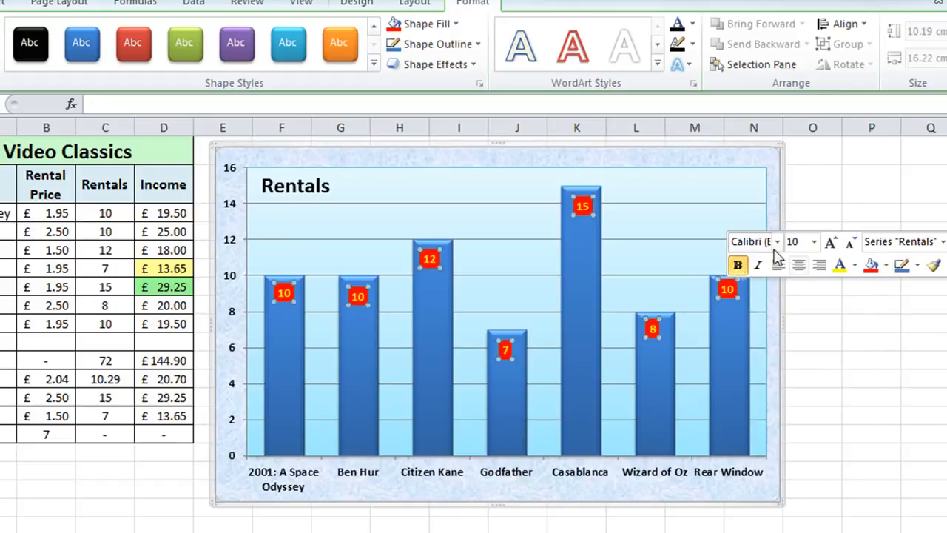
pyautogui.click(815, 242)
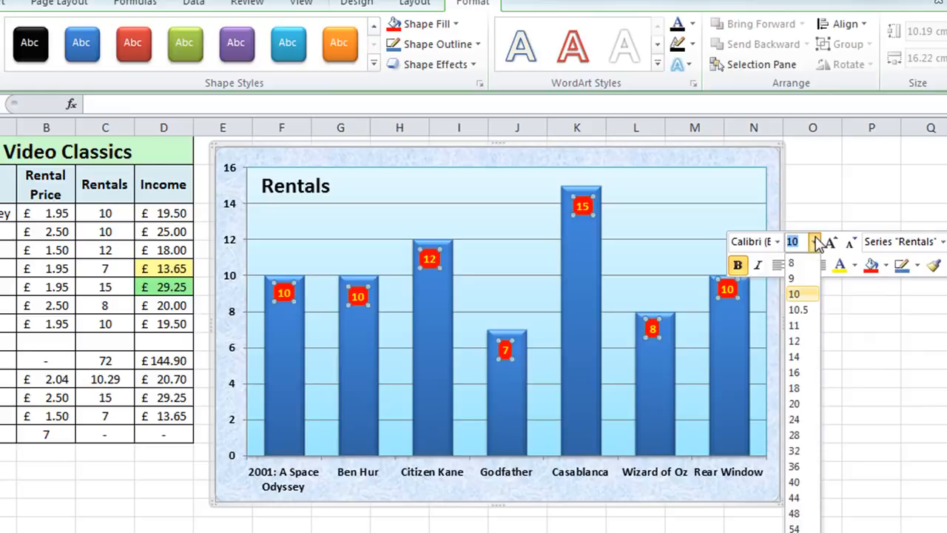
pyautogui.click(796, 326)
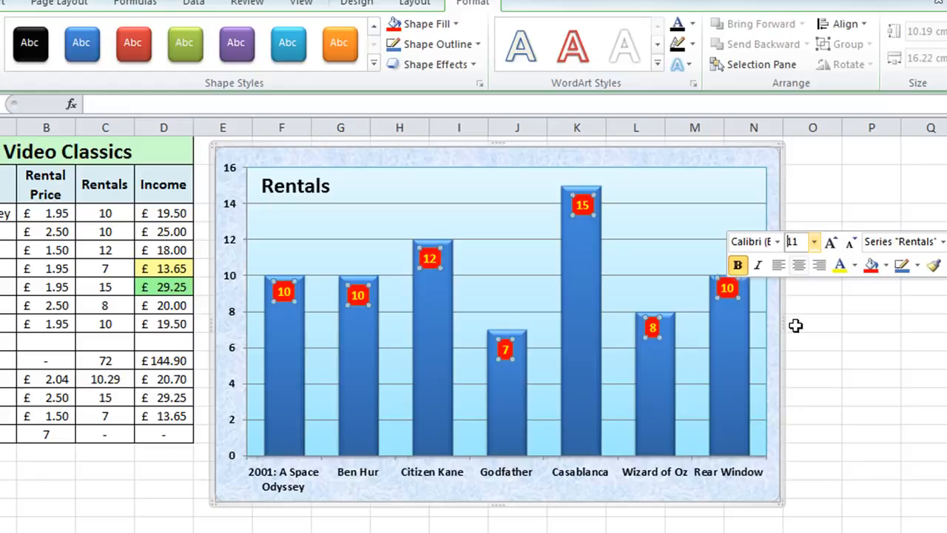
pyautogui.click(824, 180)
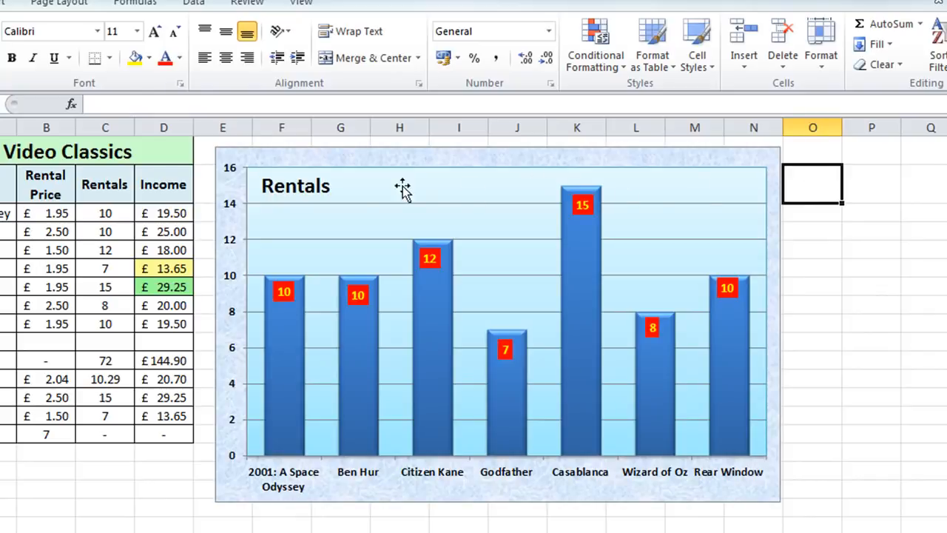
# - Apply the blue-outlined WordArt style to the Rentals chart title and set its font size to 24
pyautogui.click(310, 191)
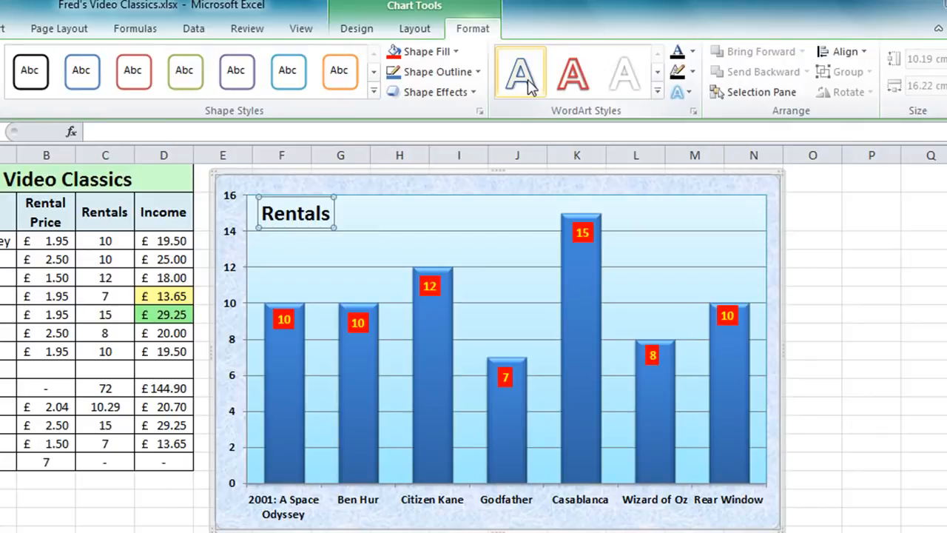
pyautogui.click(521, 74)
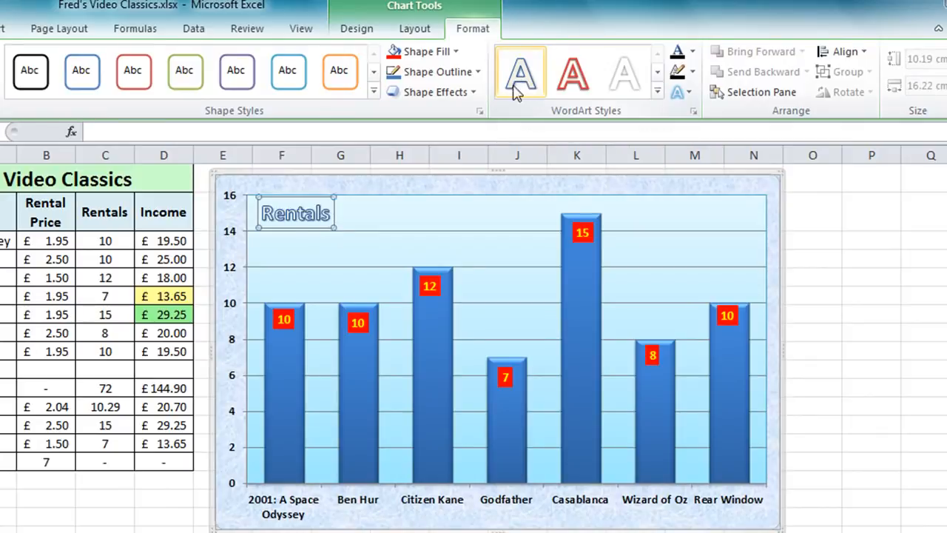
pyautogui.doubleClick(295, 220)
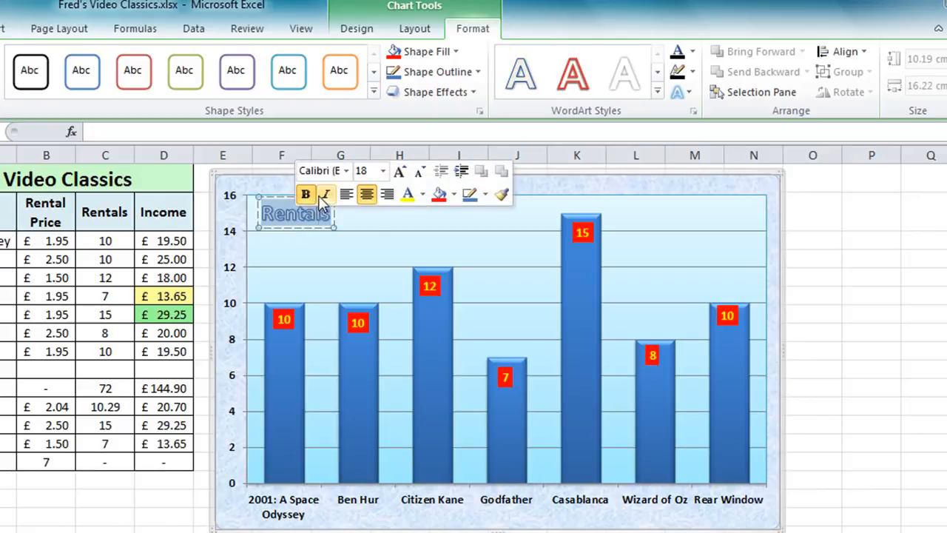
pyautogui.click(383, 172)
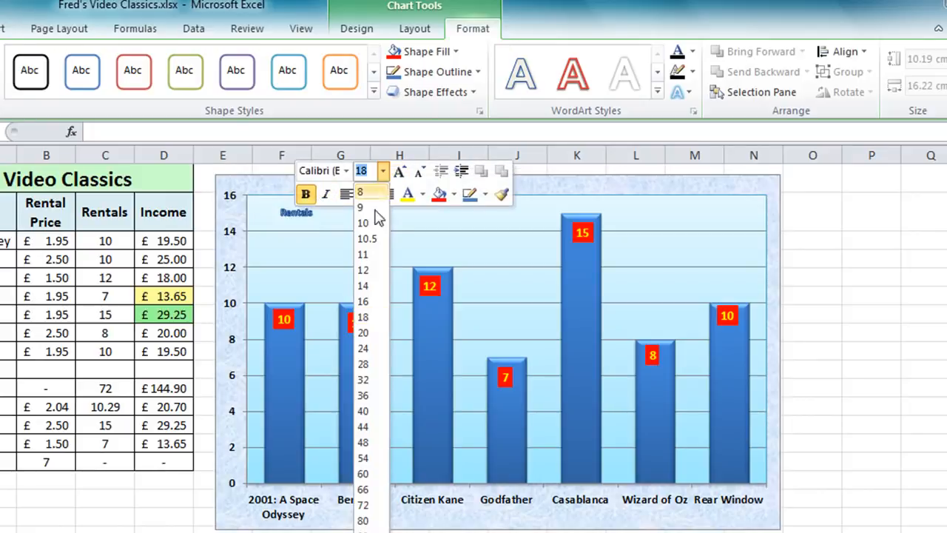
pyautogui.click(364, 348)
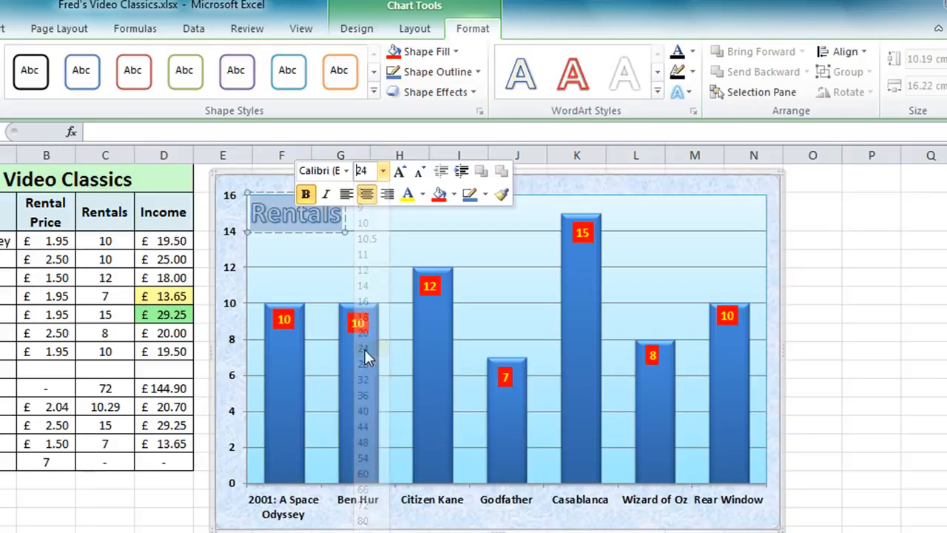
pyautogui.click(816, 281)
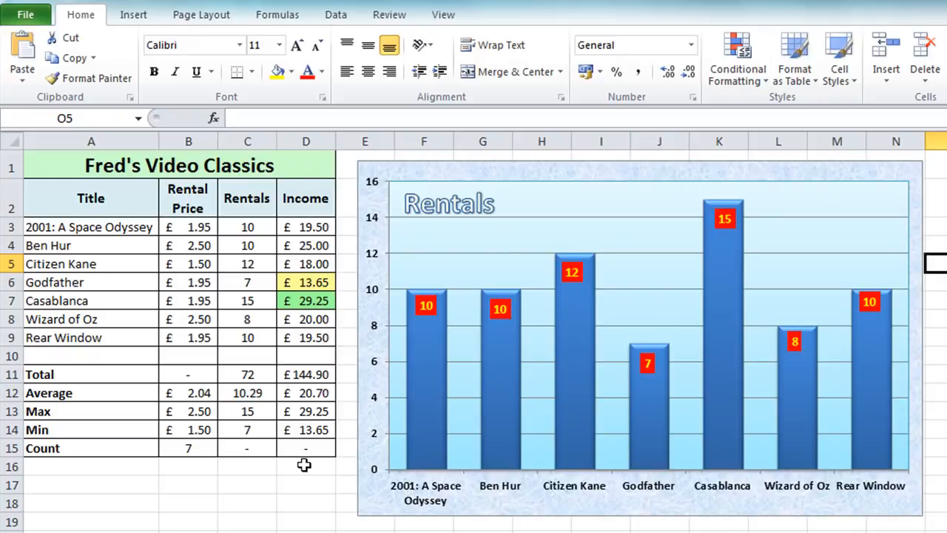
# - Move the chart up against the table's edge at column E and shrink it to end at column L, level with the table's last row
pyautogui.moveTo(654, 506); pyautogui.dragTo(634, 498)
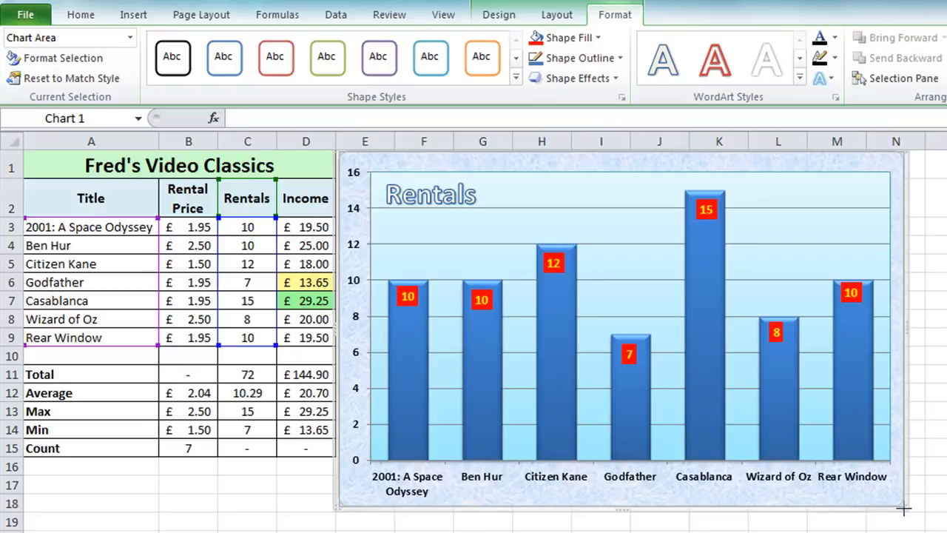
pyautogui.moveTo(904, 508); pyautogui.dragTo(830, 411)
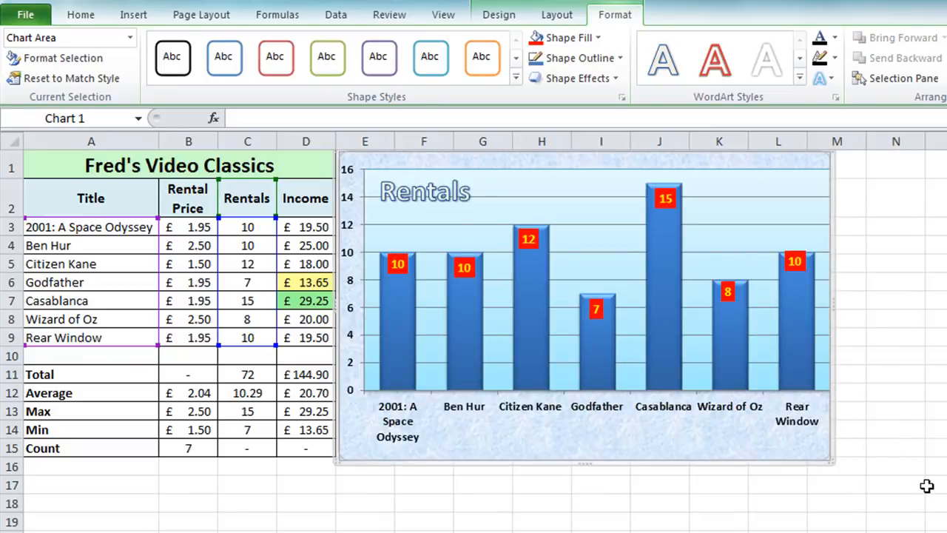
pyautogui.click(918, 408)
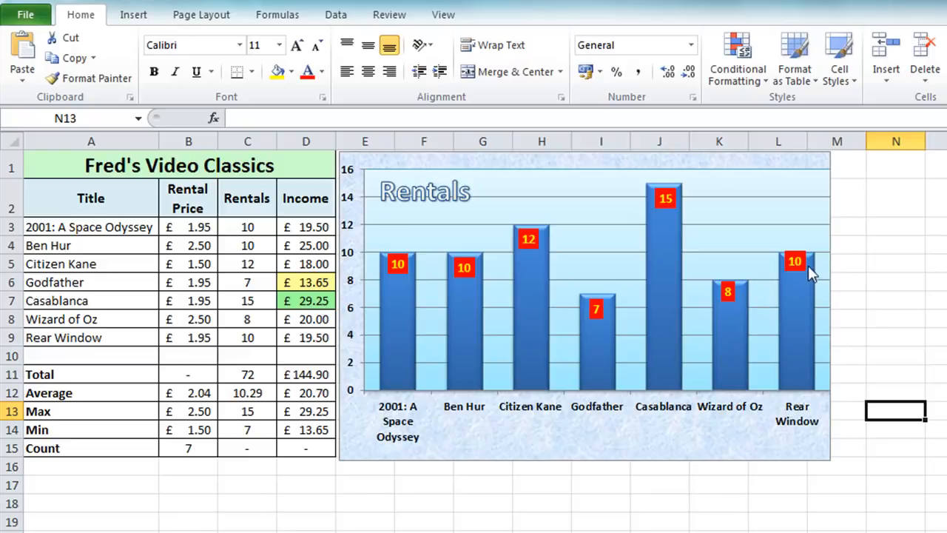
# - Move the Rear Window data label slightly down so it sits fully inside its column
pyautogui.moveTo(783, 273)
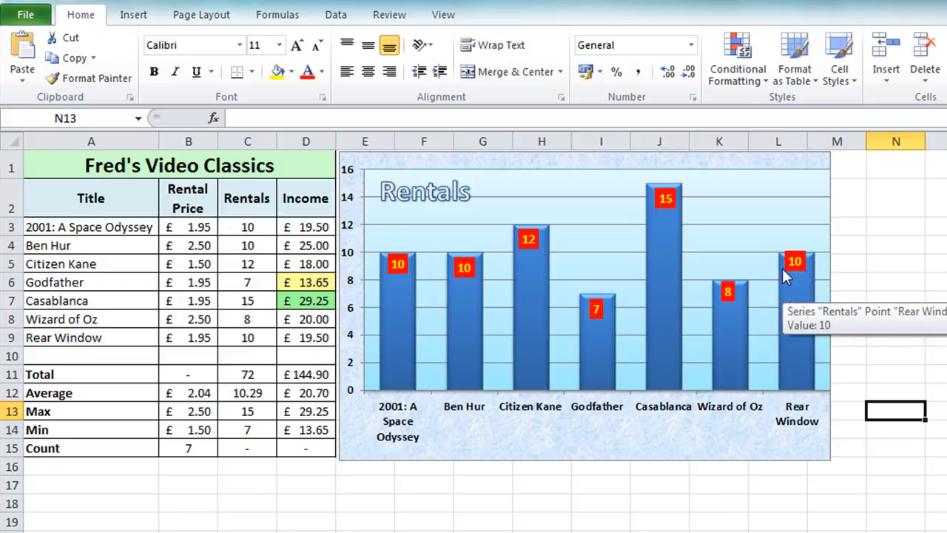
pyautogui.click(797, 261)
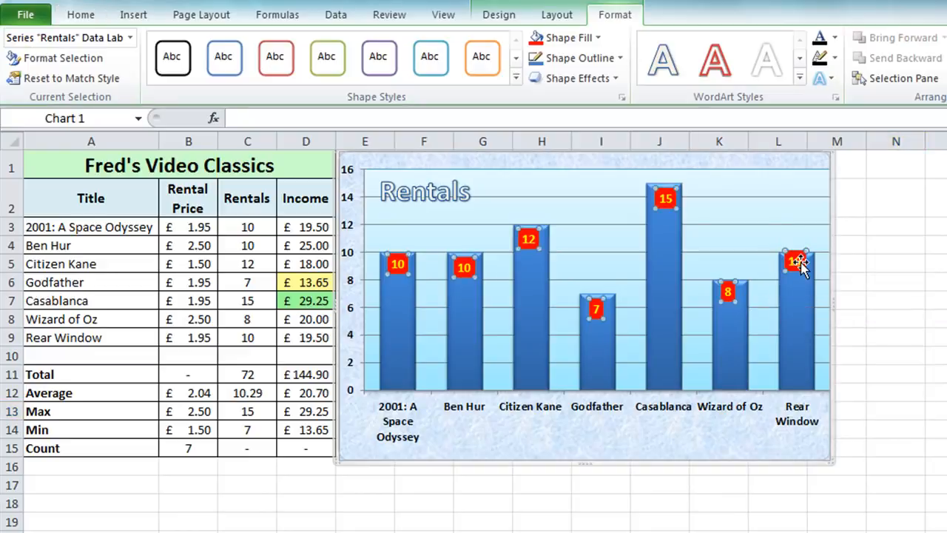
pyautogui.click(798, 263)
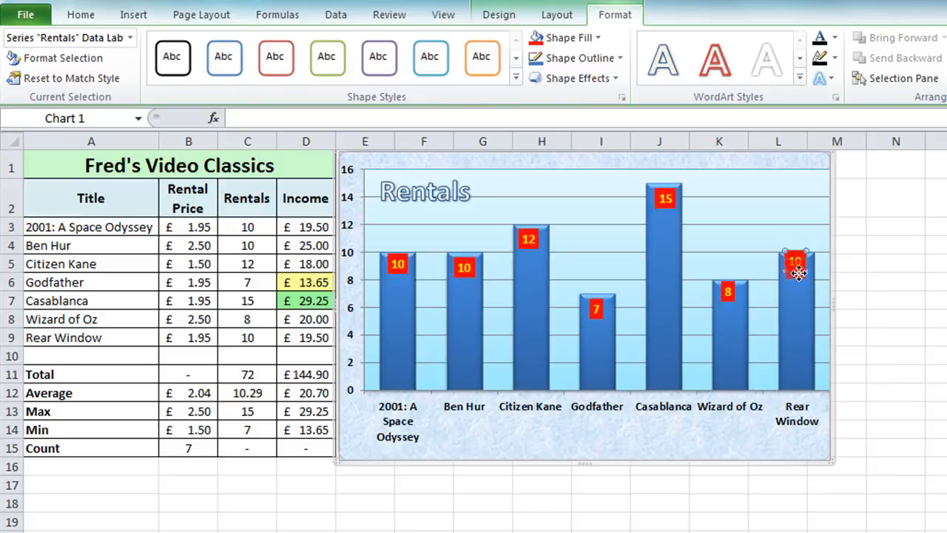
pyautogui.moveTo(798, 264); pyautogui.dragTo(796, 270)
pyautogui.click(917, 272)
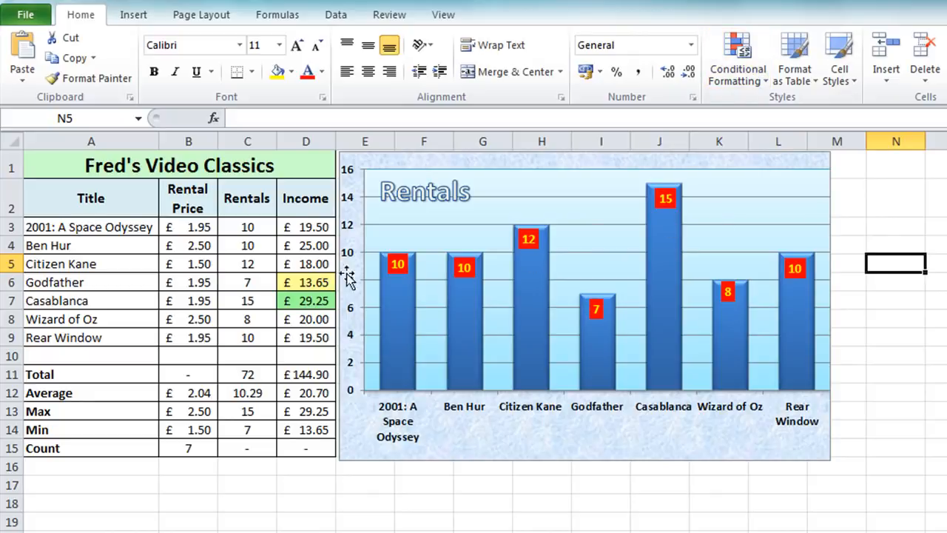
# - Insert a second, default column chart from the Title and Rentals data in A2:A9 and C2:C9 and move it to the right
pyautogui.moveTo(100, 199); pyautogui.dragTo(99, 339)
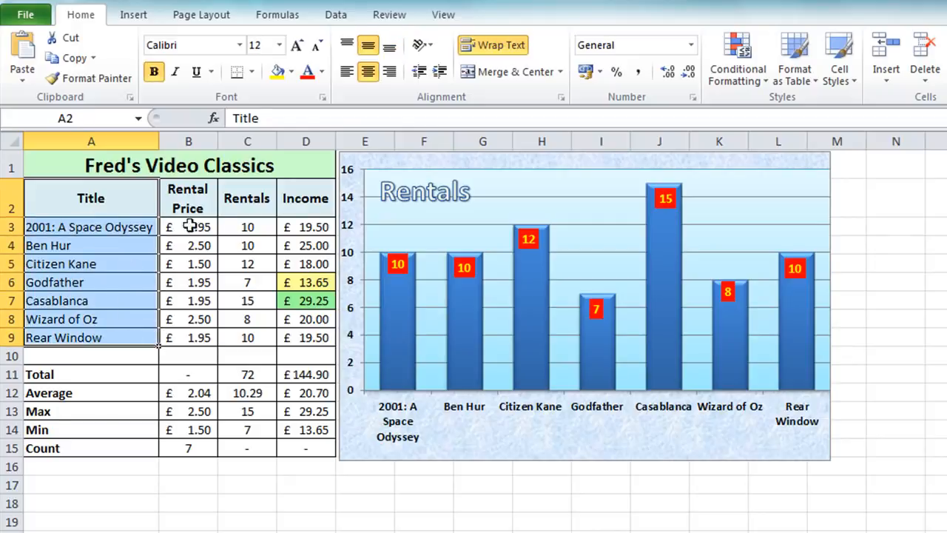
pyautogui.keyDown('ctrl'); pyautogui.moveTo(253, 196); pyautogui.dragTo(251, 338); pyautogui.keyUp('ctrl')
pyautogui.moveTo(414, 368)
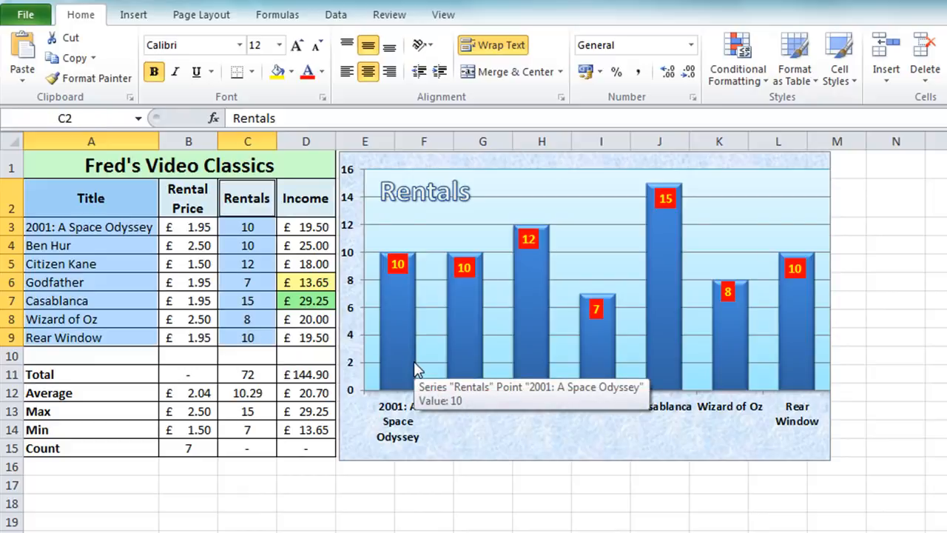
pyautogui.hotkey('alt', 'F1')
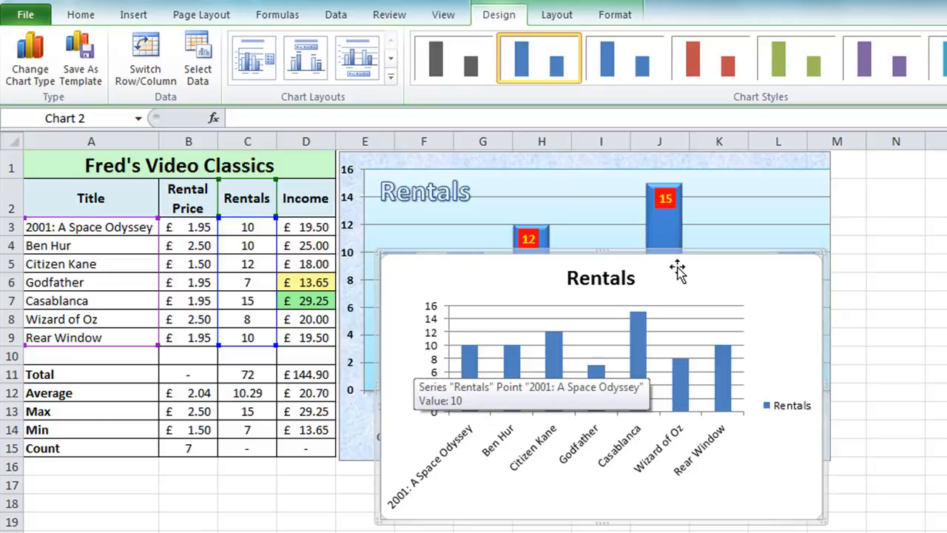
pyautogui.moveTo(685, 266); pyautogui.dragTo(946, 284)
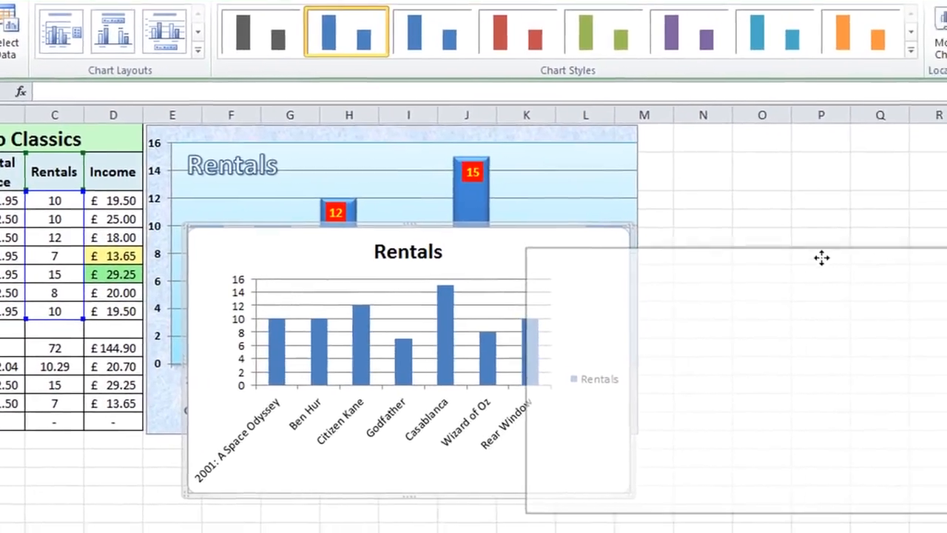
pyautogui.moveTo(821, 258); pyautogui.dragTo(789, 165)
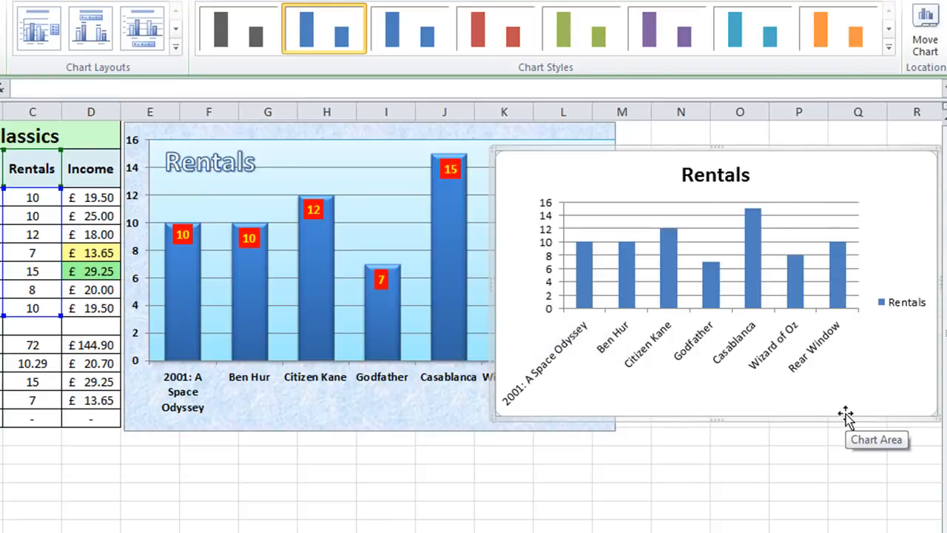
# - Delete the second Rentals chart and select the Fred's Video Classics title cell
pyautogui.press('Delete')
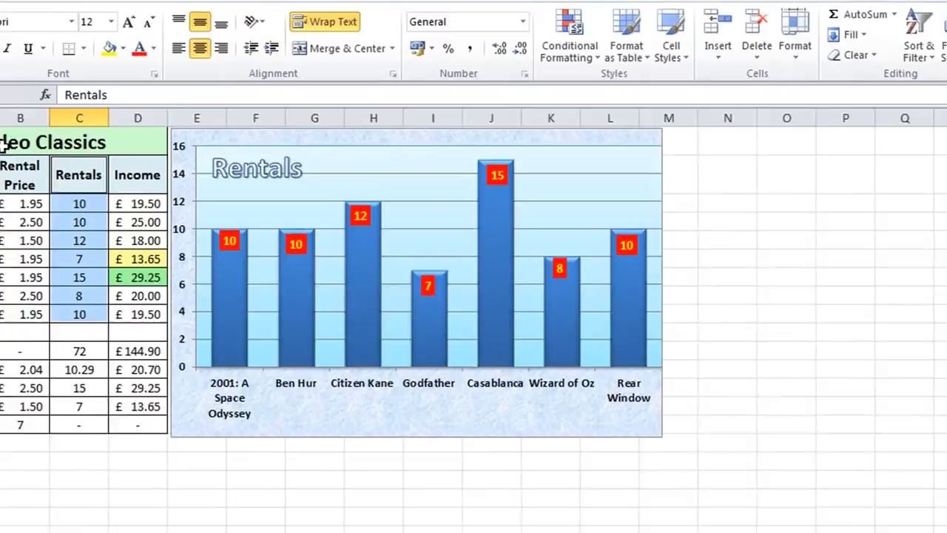
pyautogui.click(6, 141)
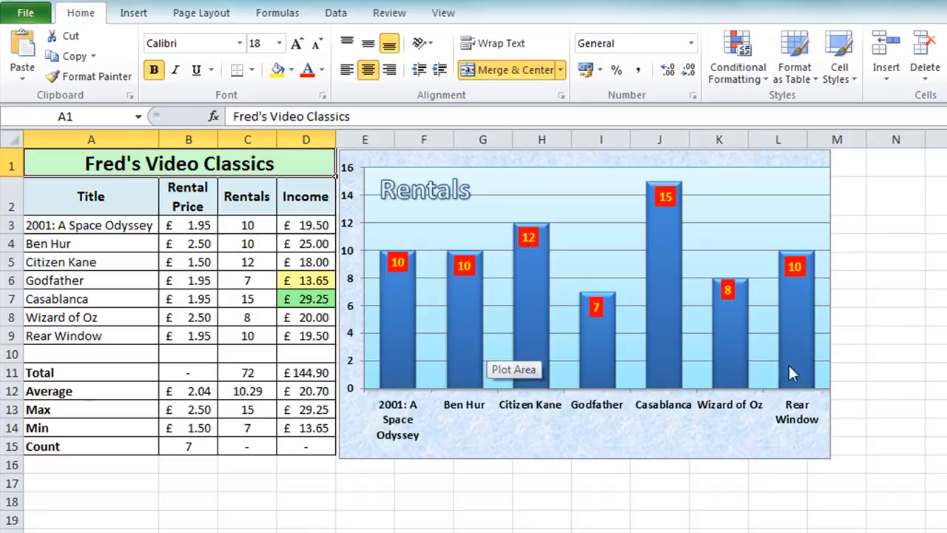
# - Preview the printout of the Rentals chart on its own and return to the worksheet
pyautogui.click(574, 458)
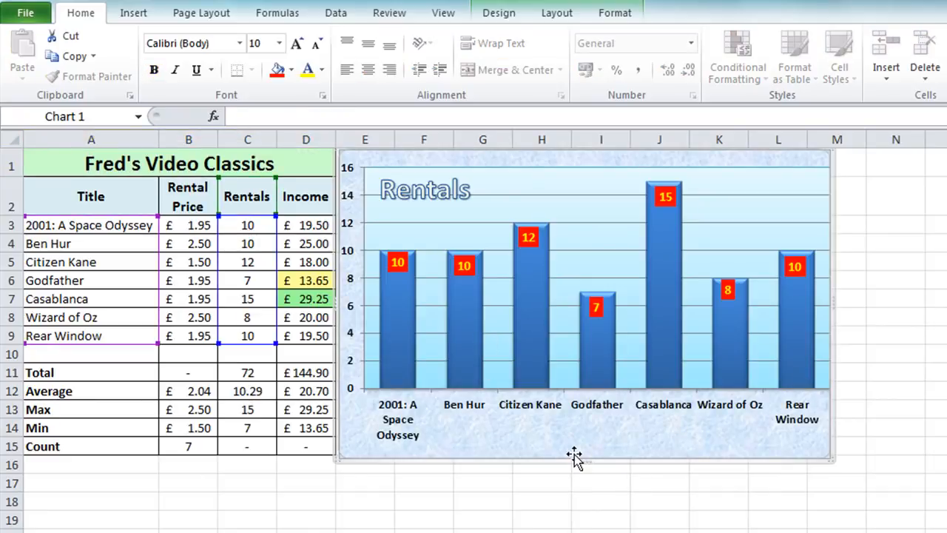
pyautogui.click(33, 20)
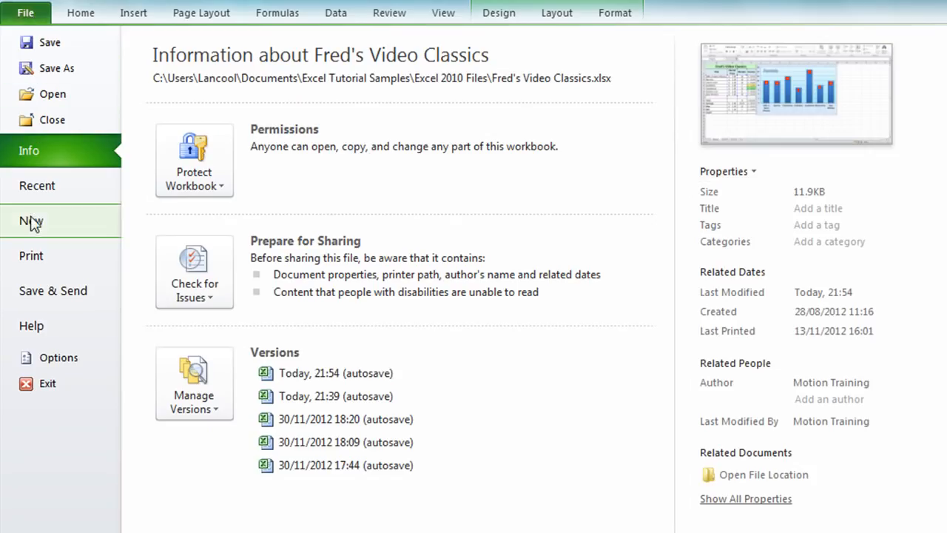
pyautogui.click(35, 258)
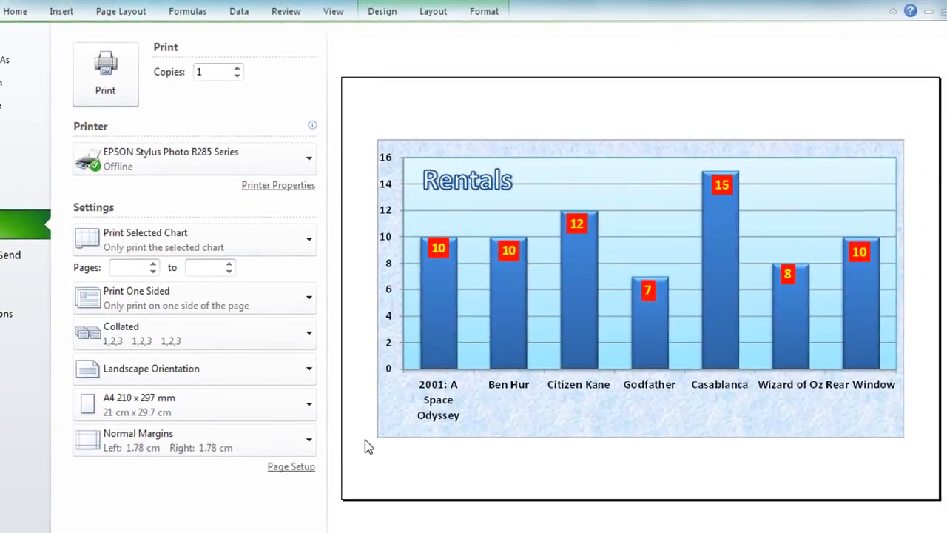
pyautogui.press('Escape')
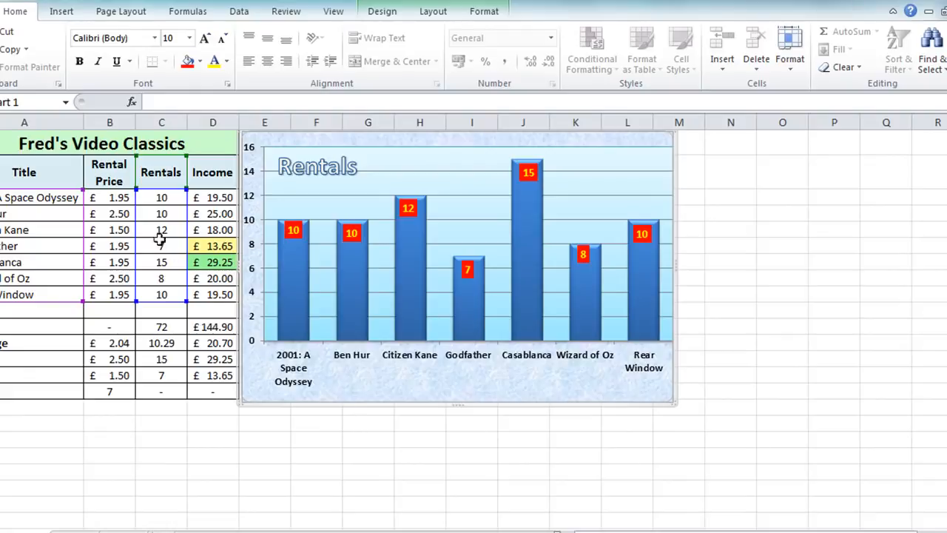
# - With the chart deselected, set the whole sheet's page setup to landscape, fitted to 1 page wide by 1 tall
pyautogui.click(100, 148)
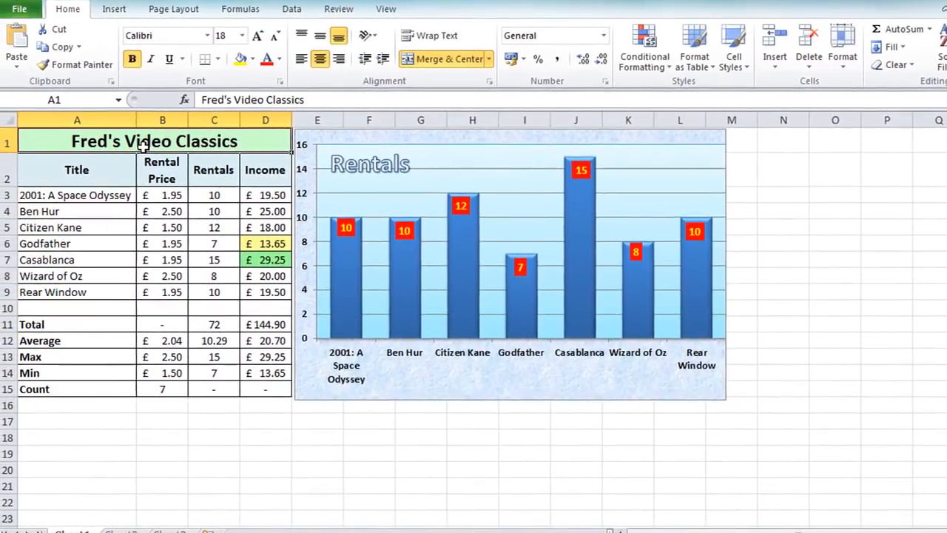
pyautogui.click(21, 8)
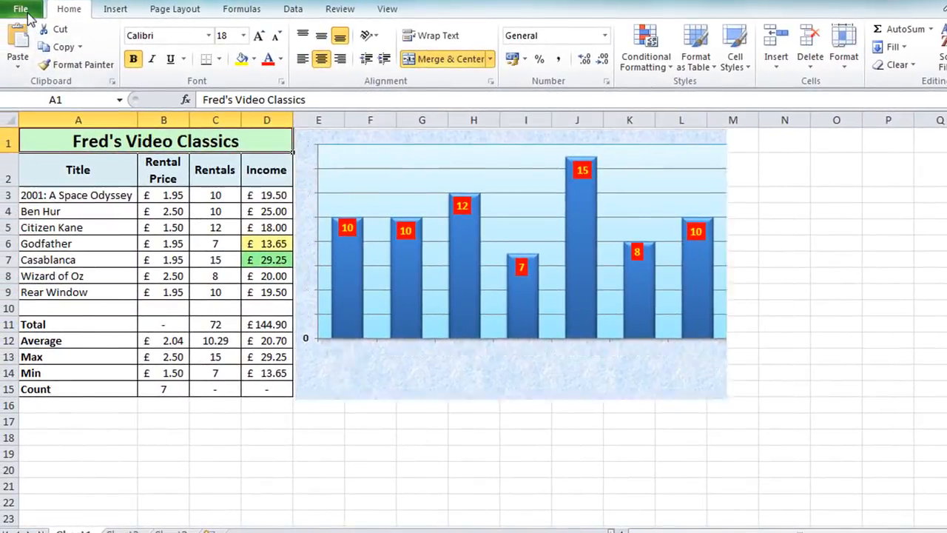
pyautogui.click(26, 222)
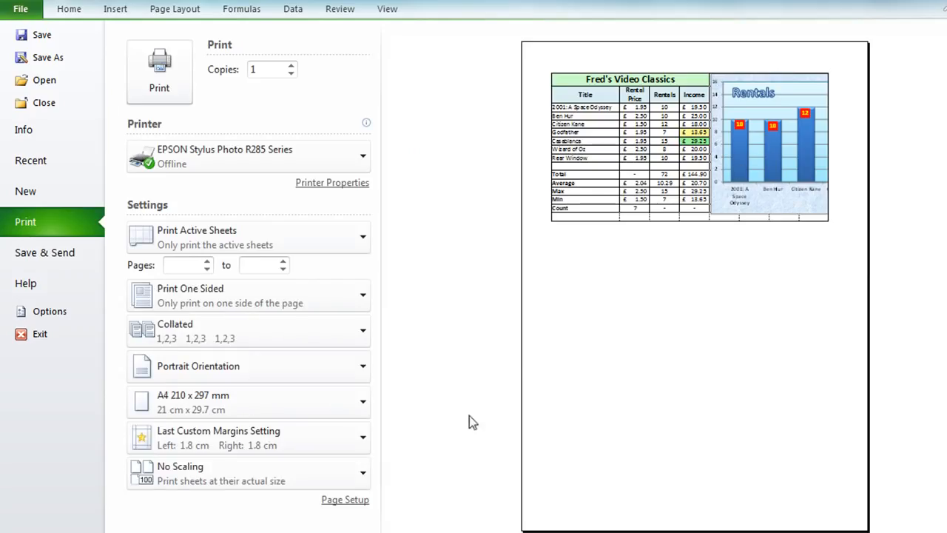
pyautogui.click(347, 501)
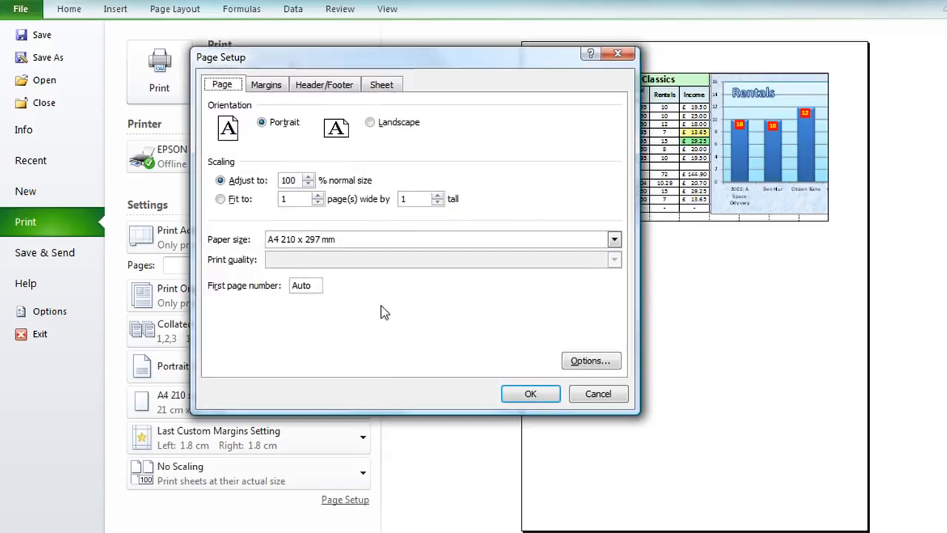
pyautogui.click(386, 127)
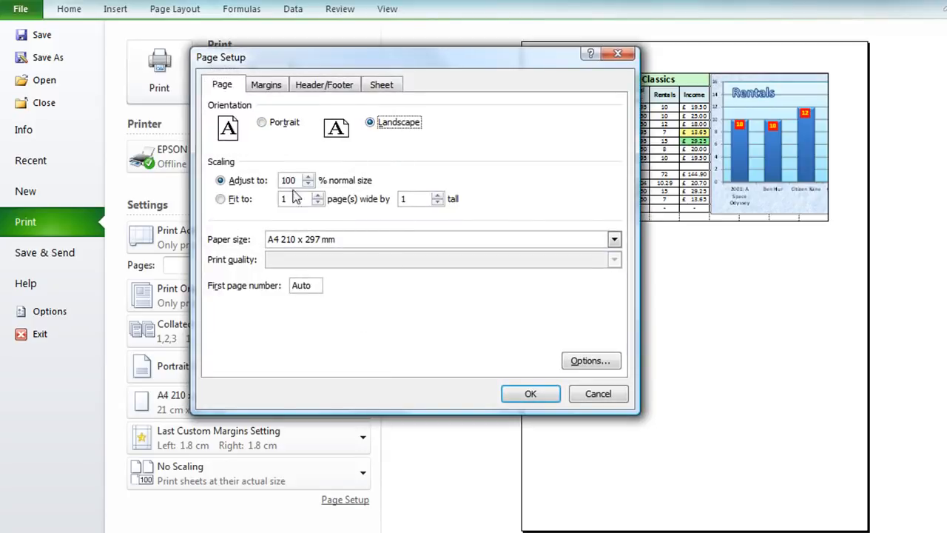
pyautogui.click(234, 204)
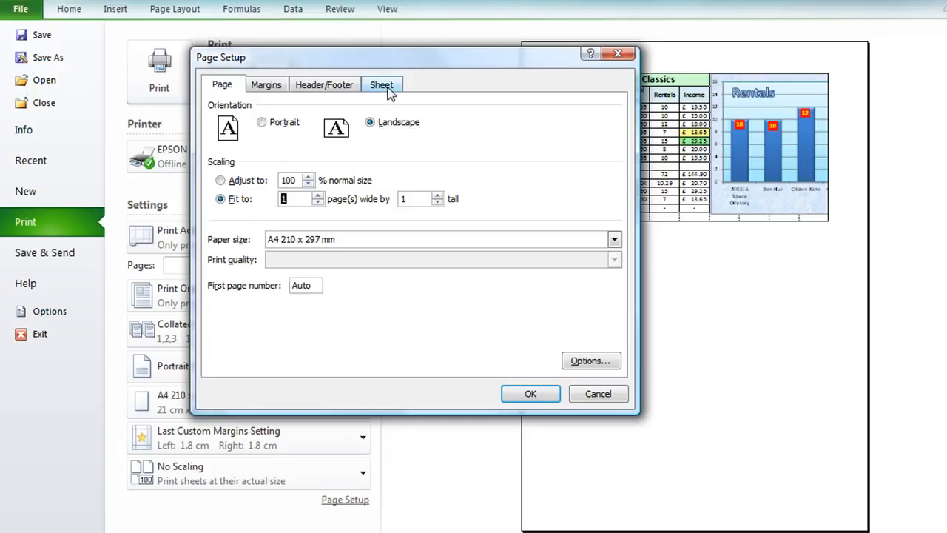
# - Turn off gridline printing, apply the page setup and return to the worksheet from the print preview
pyautogui.click(382, 85)
pyautogui.click(236, 198)
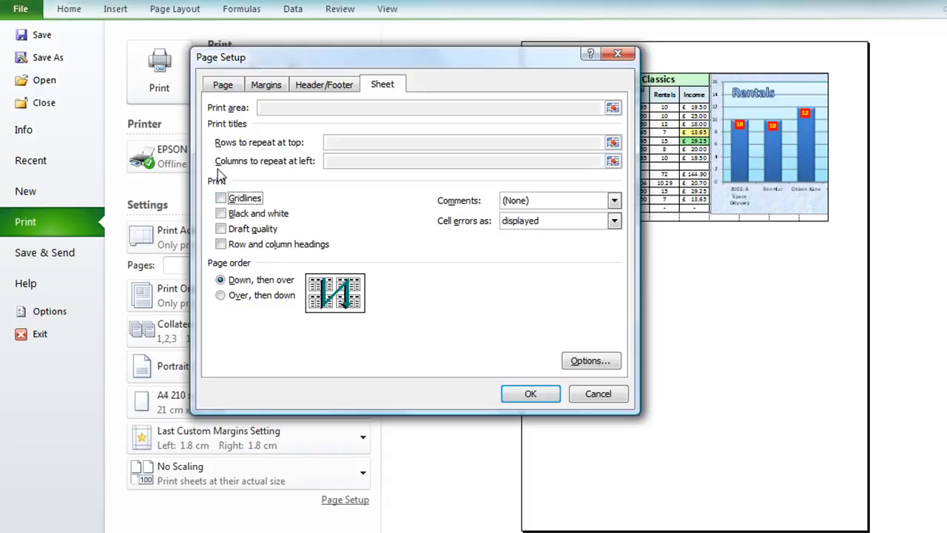
pyautogui.click(529, 395)
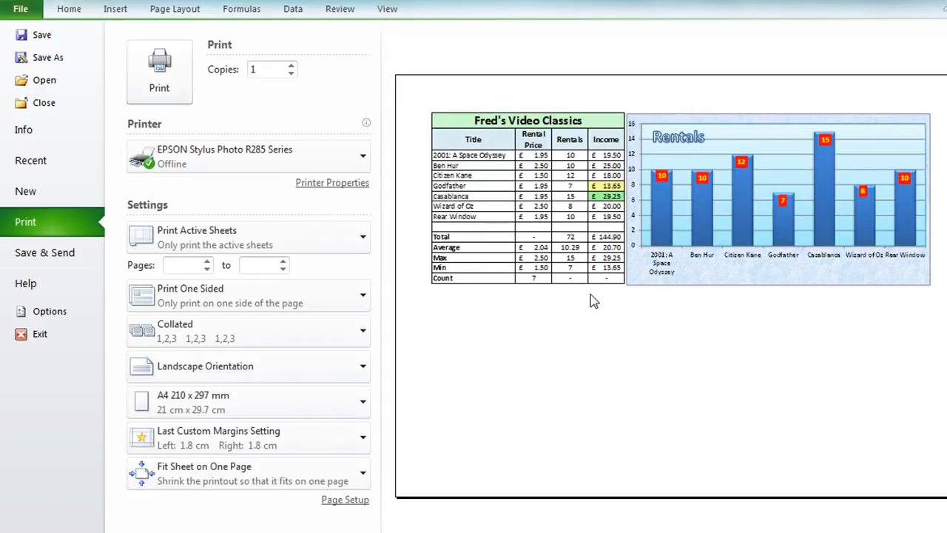
pyautogui.press('Escape')
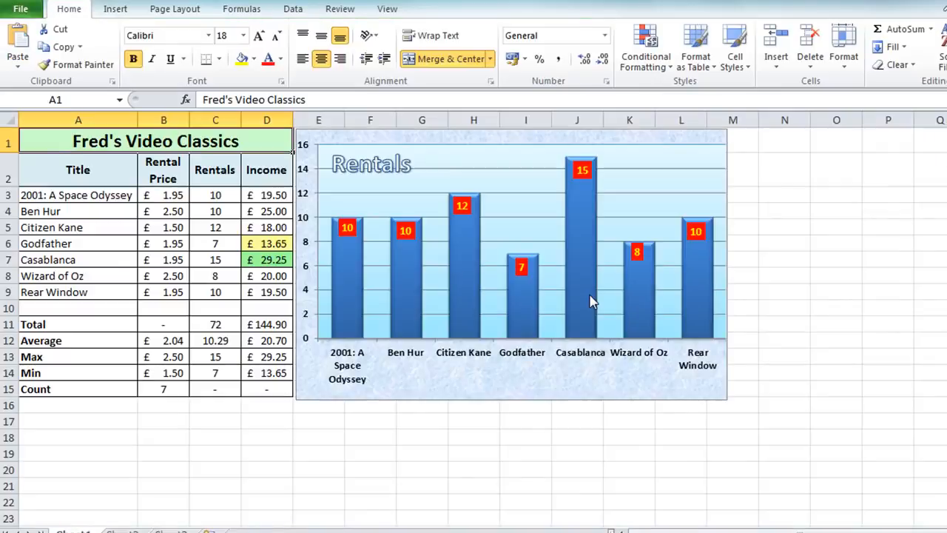